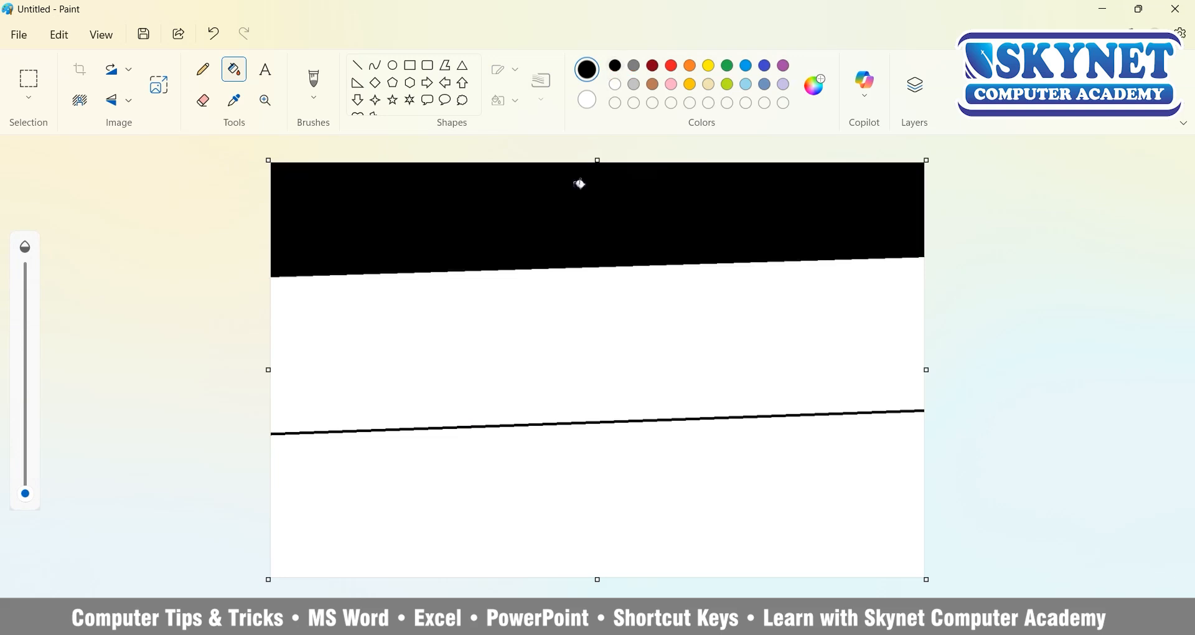
Fill the canvas's middle band with a custom very dark navy and the bottom band with a custom deep blue
{"action": "left_click", "coordinate": [813, 84]}
{"action": "left_click_drag", "start_coordinate": [634, 328], "coordinate": [625, 208]}
{"action": "left_click", "coordinate": [506, 533]}
{"action": "left_click", "coordinate": [628, 343]}
{"action": "left_click", "coordinate": [812, 84]}
{"action": "left_click", "coordinate": [477, 539]}
{"action": "left_click", "coordinate": [461, 511]}
Paint a wide, soft-edged band of intermediate blue over the boundary between the navy and blue bands using a thicker brush
{"action": "left_click", "coordinate": [313, 80]}
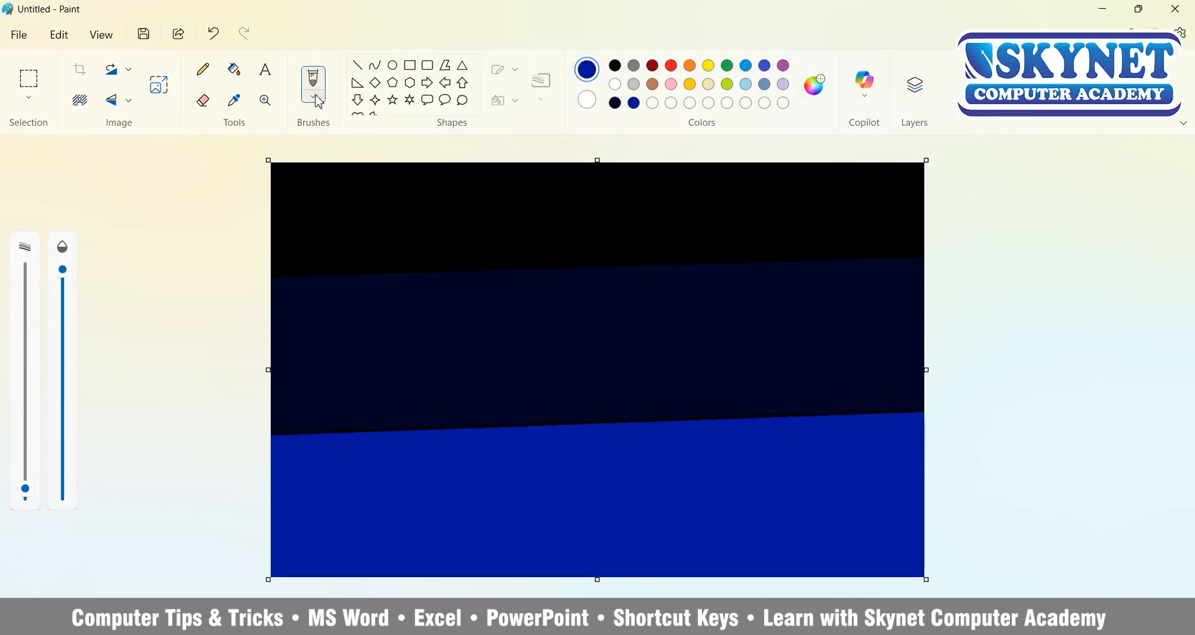
{"action": "left_click", "coordinate": [314, 97]}
{"action": "left_click", "coordinate": [414, 304]}
{"action": "left_click_drag", "start_coordinate": [316, 434], "coordinate": [408, 425]}
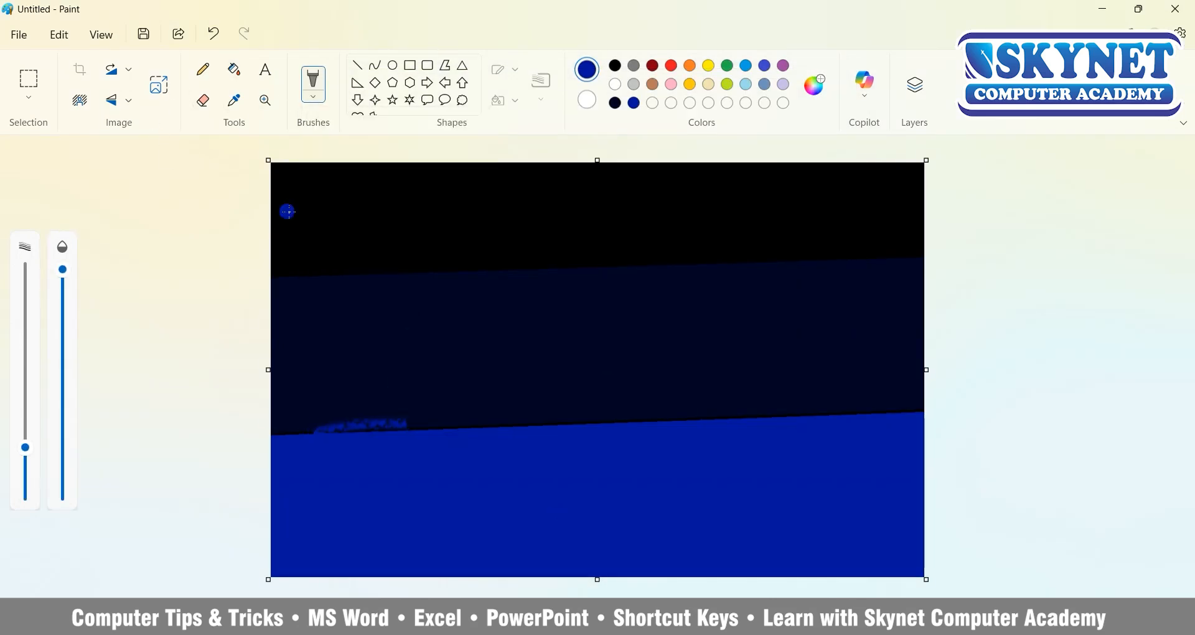
{"action": "left_click", "coordinate": [234, 100]}
{"action": "left_click", "coordinate": [326, 352]}
{"action": "left_click_drag", "start_coordinate": [25, 448], "coordinate": [28, 419]}
{"action": "mouse_move", "coordinate": [324, 426]}
{"action": "left_mouse_down"}
{"action": "mouse_move", "coordinate": [457, 429]}
{"action": "mouse_move", "coordinate": [274, 435]}
{"action": "mouse_move", "coordinate": [507, 448]}
{"action": "mouse_move", "coordinate": [908, 423]}
{"action": "mouse_move", "coordinate": [401, 459]}
{"action": "mouse_move", "coordinate": [246, 500]}
{"action": "mouse_move", "coordinate": [370, 498]}
{"action": "left_mouse_up"}
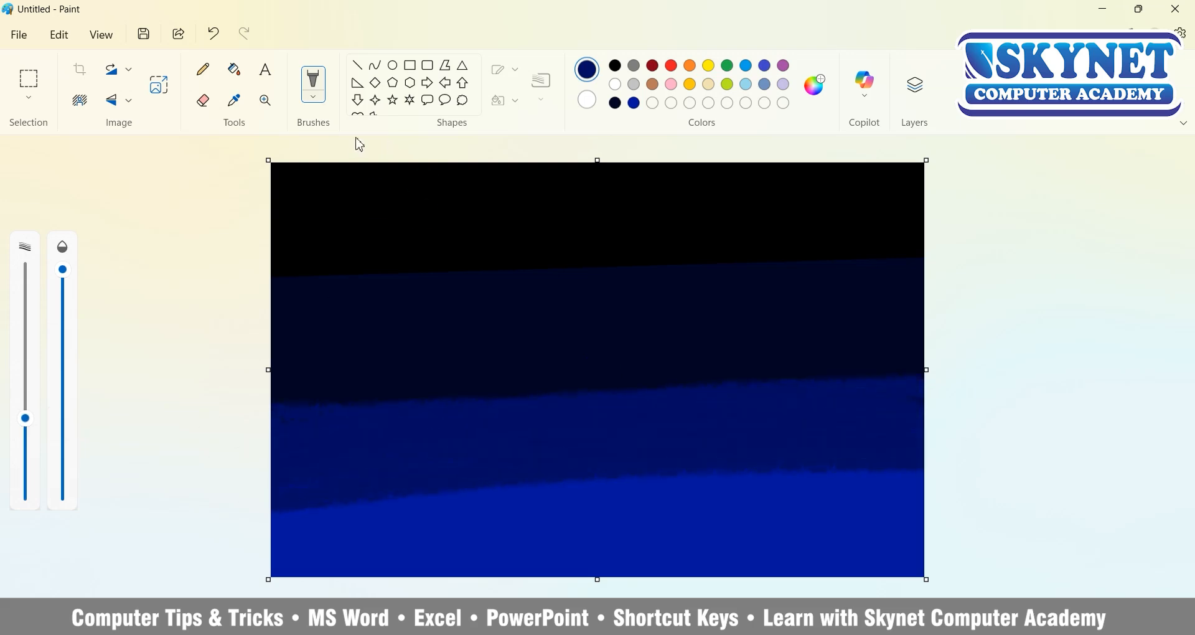
Sample the dark sky colours from the canvas and brush over the boundary between the black and navy bands
{"action": "left_click", "coordinate": [234, 100]}
{"action": "left_click", "coordinate": [394, 338]}
{"action": "mouse_move", "coordinate": [358, 268]}
{"action": "left_mouse_down"}
{"action": "mouse_move", "coordinate": [446, 267]}
{"action": "mouse_move", "coordinate": [283, 300]}
{"action": "mouse_move", "coordinate": [886, 284]}
{"action": "left_mouse_up"}
{"action": "left_click", "coordinate": [239, 108]}
{"action": "left_click", "coordinate": [403, 260]}
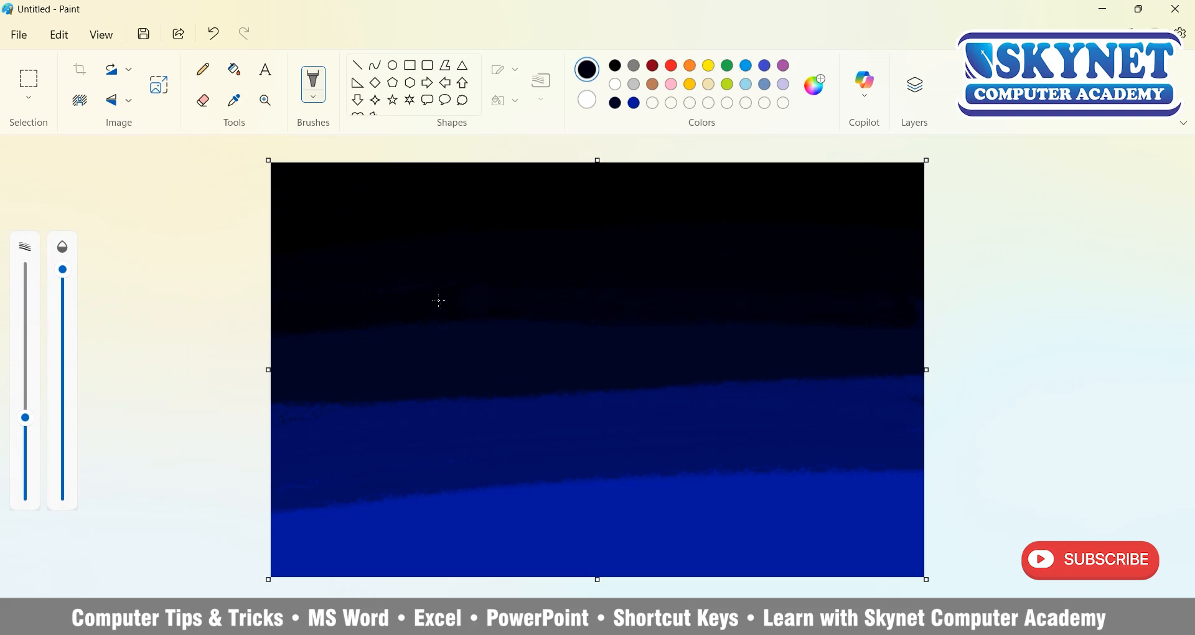
Resize the image to 10 pixels horizontally with the aspect ratio unlocked
{"action": "key", "text": "ctrl+w"}
{"action": "left_click", "coordinate": [609, 244]}
{"action": "left_click", "coordinate": [538, 303]}
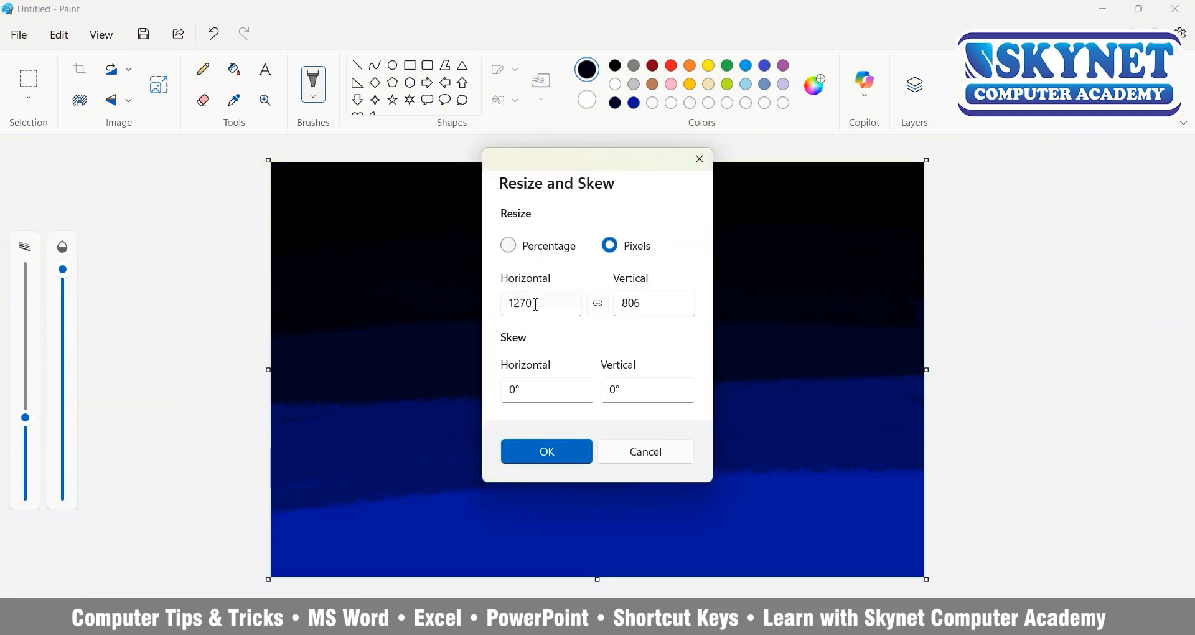
{"action": "key", "text": "BackSpace"}
{"action": "key", "text": "BackSpace"}
{"action": "key", "text": "BackSpace"}
{"action": "key", "text": "BackSpace"}
{"action": "type", "text": "10"}
{"action": "key", "text": "Return"}
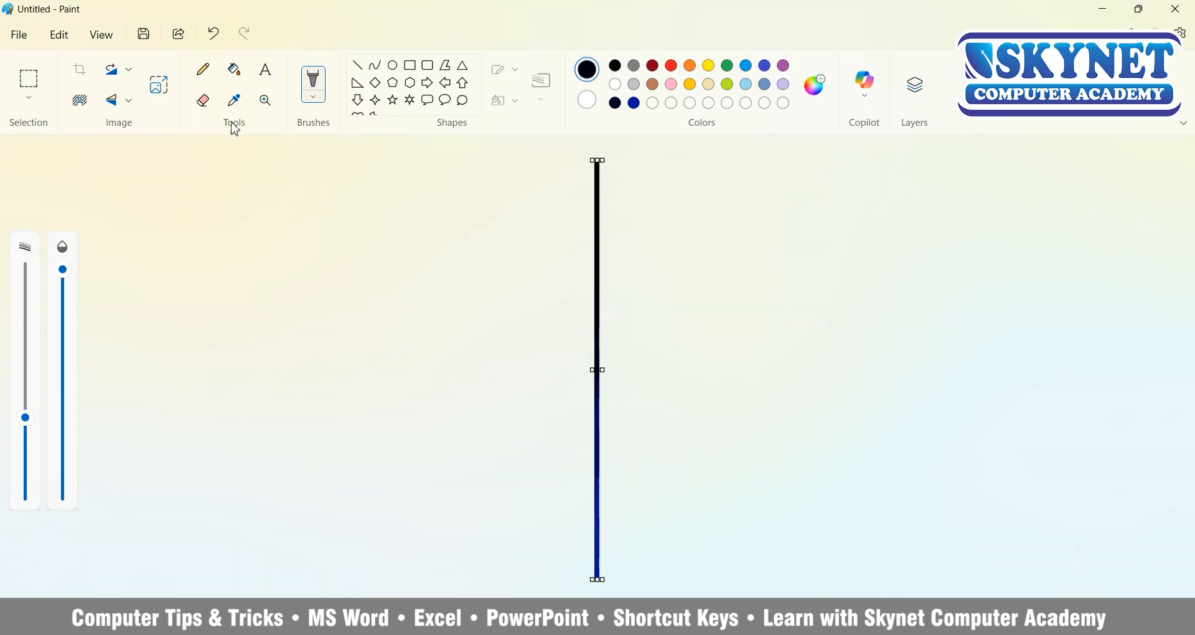
Stretch the image back to 1270 pixels horizontally with the aspect ratio unlocked
{"action": "left_click", "coordinate": [159, 85]}
{"action": "left_click", "coordinate": [598, 303]}
{"action": "double_click", "coordinate": [539, 303]}
{"action": "type", "text": "1270"}
{"action": "left_click", "coordinate": [547, 451]}
{"action": "left_click", "coordinate": [159, 85]}
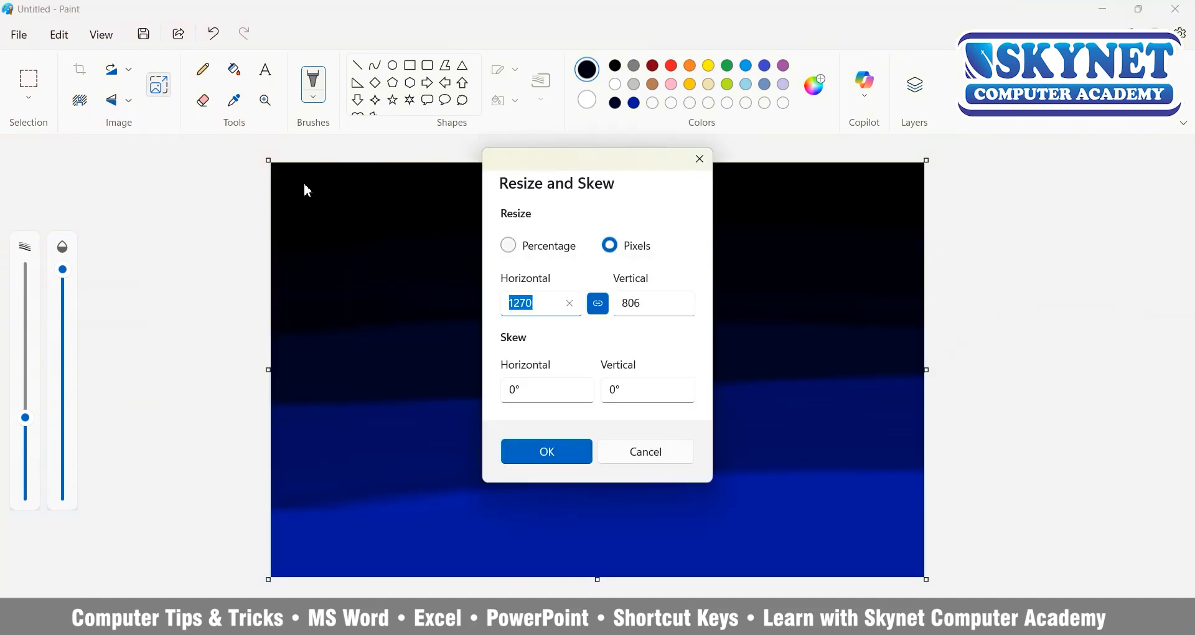
{"action": "left_click", "coordinate": [598, 304]}
{"action": "left_click", "coordinate": [651, 309]}
{"action": "key", "text": "BackSpace"}
{"action": "left_click", "coordinate": [595, 305]}
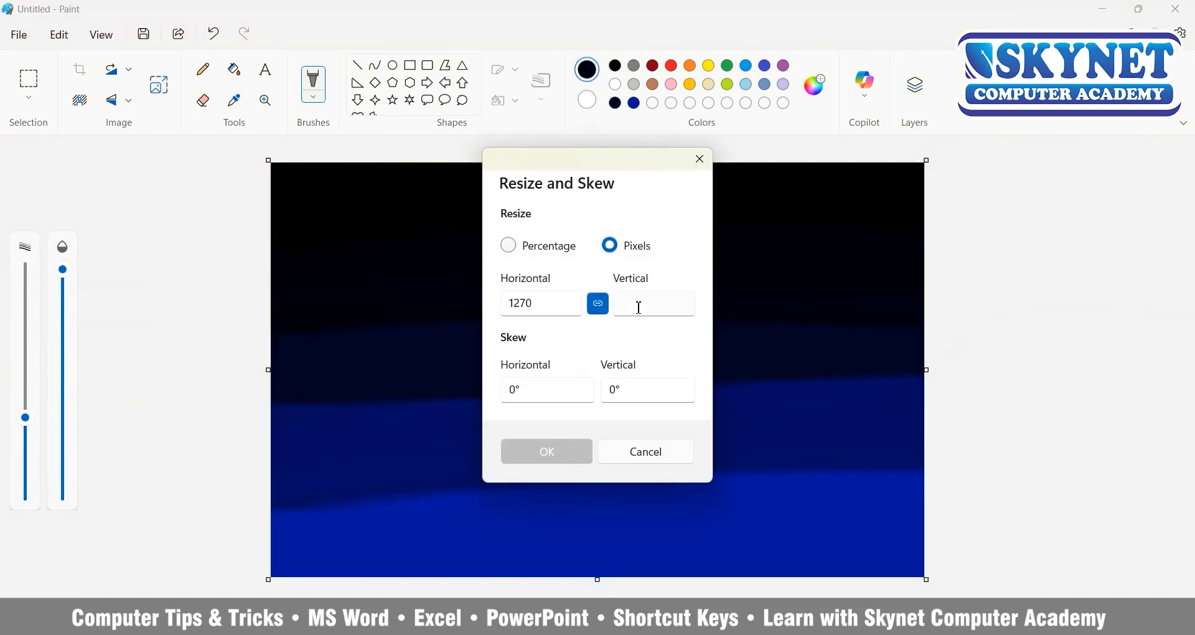
{"action": "left_click", "coordinate": [638, 307]}
{"action": "type", "text": "1"}
{"action": "key", "text": "BackSpace"}
{"action": "left_click", "coordinate": [589, 308]}
{"action": "left_click", "coordinate": [578, 309]}
{"action": "left_click", "coordinate": [647, 451]}
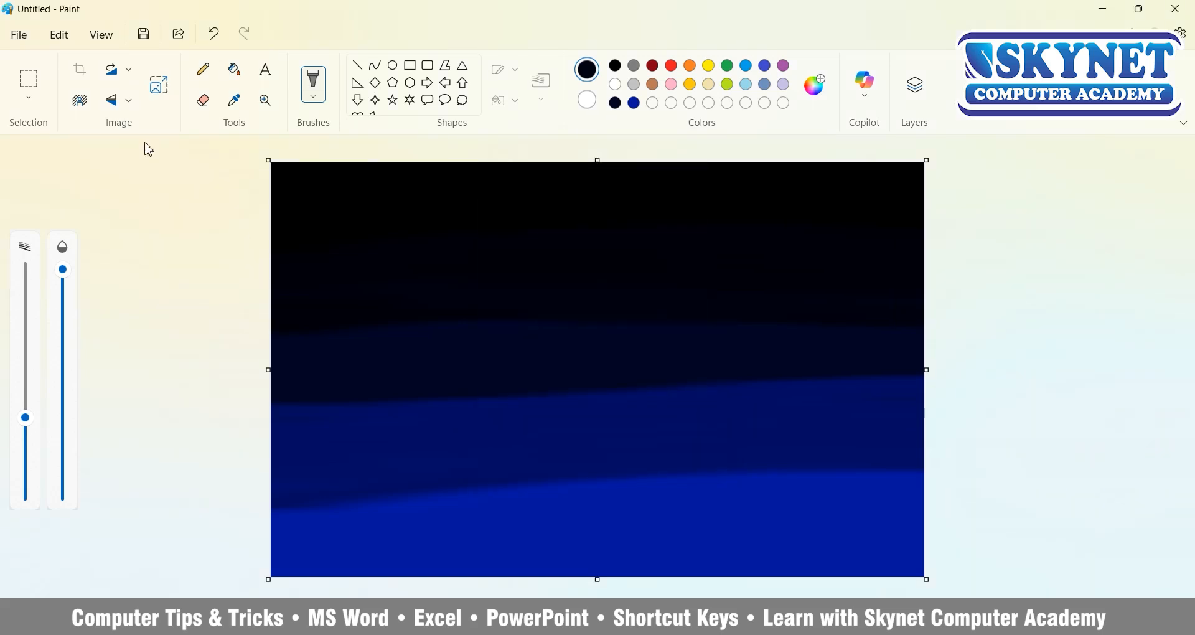
Resize the image to 10 pixels vertically with the aspect ratio unlocked
{"action": "left_click", "coordinate": [160, 85]}
{"action": "left_click", "coordinate": [598, 304]}
{"action": "left_click", "coordinate": [651, 307]}
{"action": "type", "text": "10"}
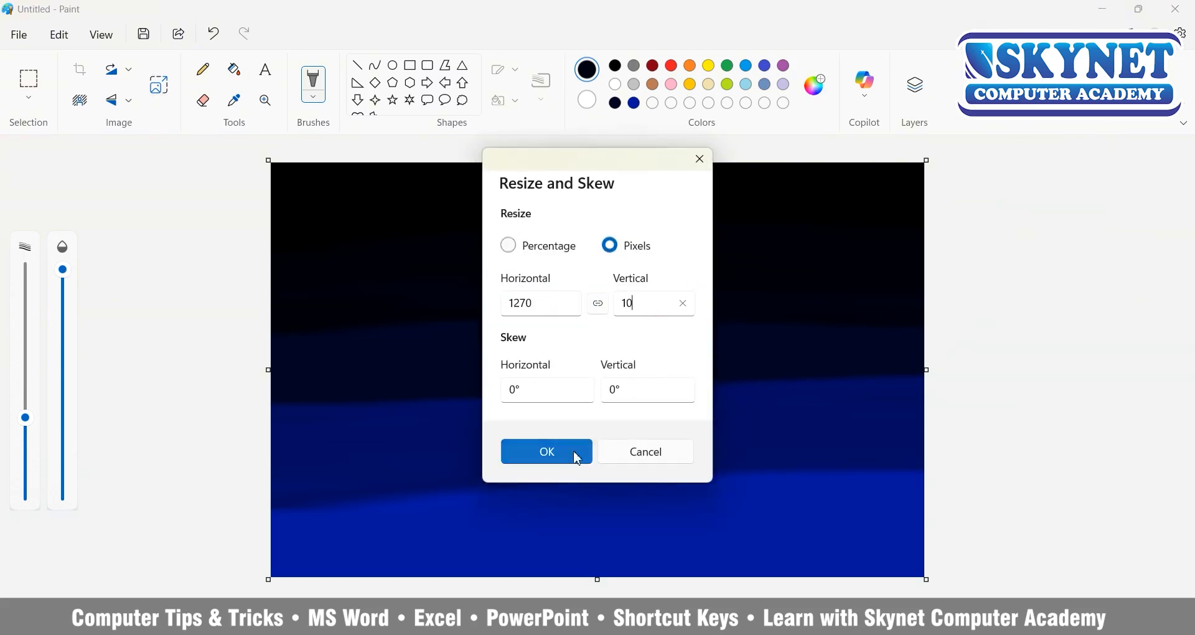
{"action": "left_click", "coordinate": [573, 453]}
Stretch the image back to 806 pixels vertically with the aspect ratio unlocked, blending the bands into a gradient
{"action": "left_click", "coordinate": [160, 85]}
{"action": "left_click", "coordinate": [598, 304]}
{"action": "double_click", "coordinate": [625, 305]}
{"action": "type", "text": "806"}
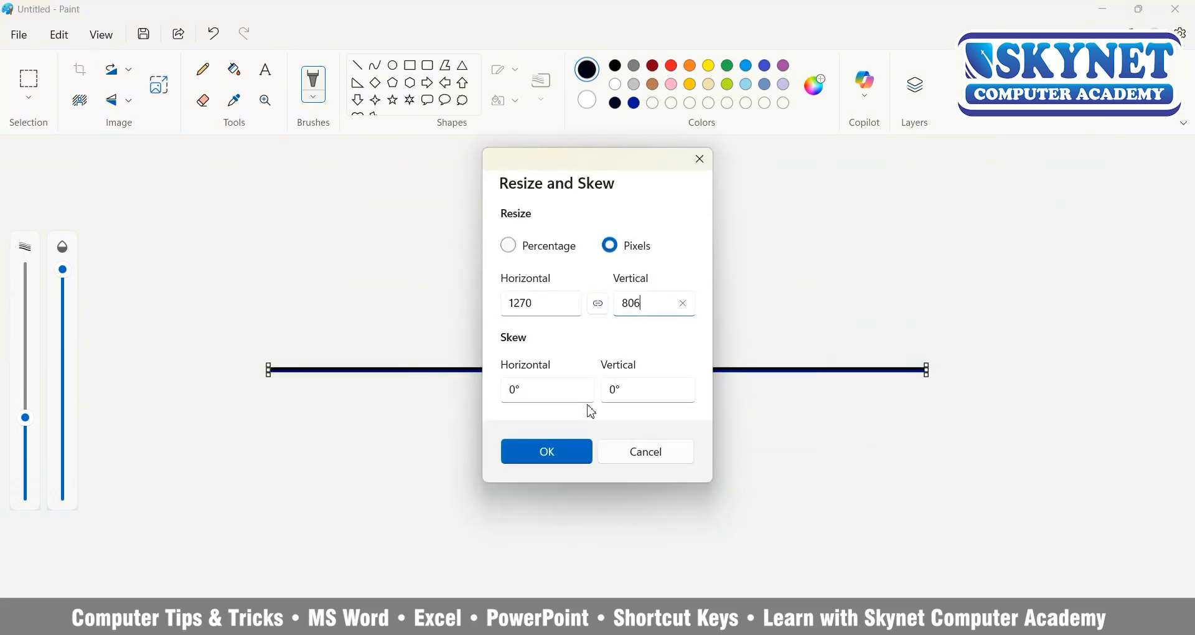
{"action": "left_click", "coordinate": [547, 451]}
Add a new layer and draw a white circle outline in the upper part of the sky
{"action": "left_click", "coordinate": [930, 96]}
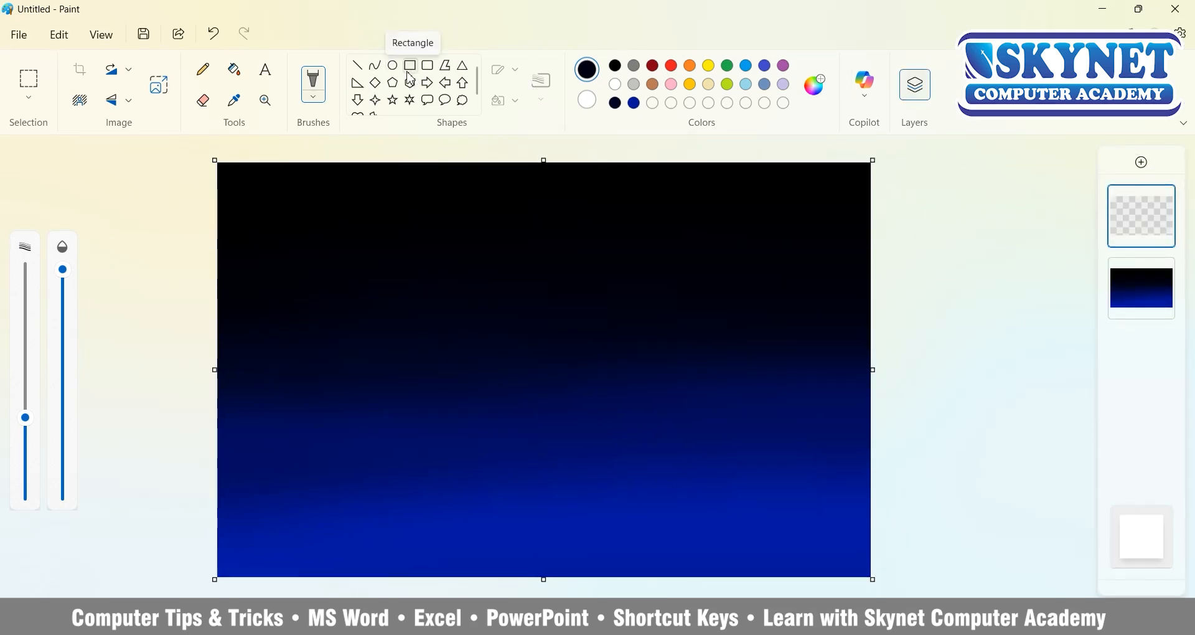
{"action": "left_click", "coordinate": [393, 65]}
{"action": "left_click_drag", "start_coordinate": [381, 167], "coordinate": [510, 291]}
{"action": "left_click", "coordinate": [615, 84]}
{"action": "left_click_drag", "start_coordinate": [463, 249], "coordinate": [478, 277]}
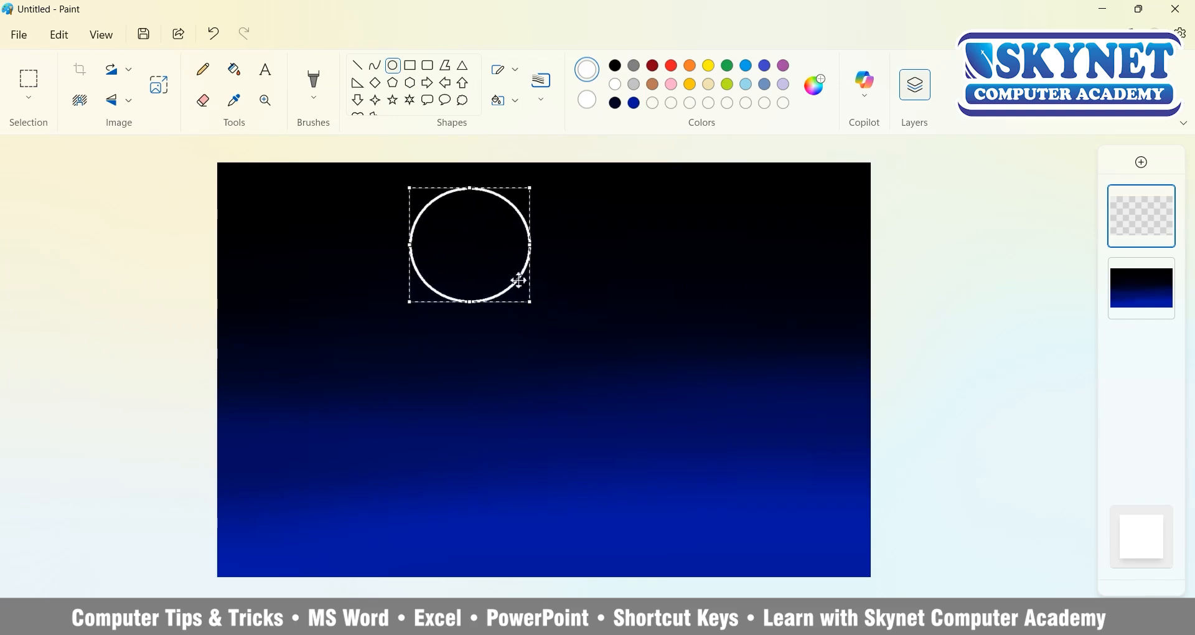
{"action": "scroll", "coordinate": [517, 277], "scroll_direction": "up", "scroll_amount": 5}
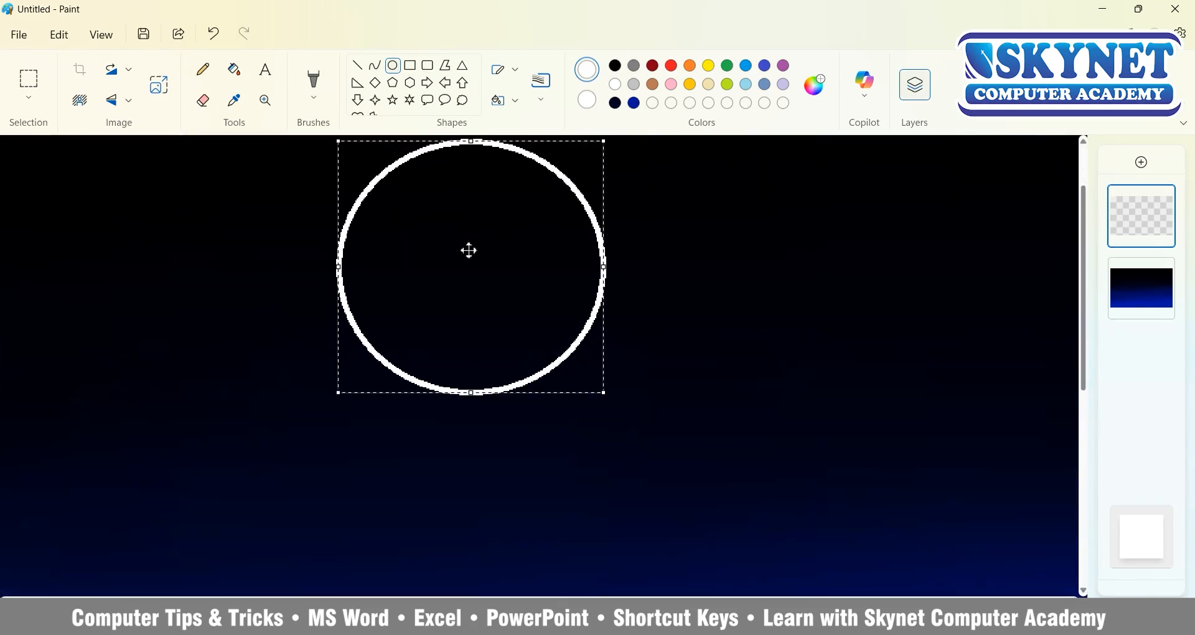
{"action": "key", "text": "Return"}
{"action": "scroll", "coordinate": [470, 249], "scroll_direction": "down", "scroll_amount": 1}
{"action": "scroll", "coordinate": [470, 250], "scroll_direction": "down", "scroll_amount": 2}
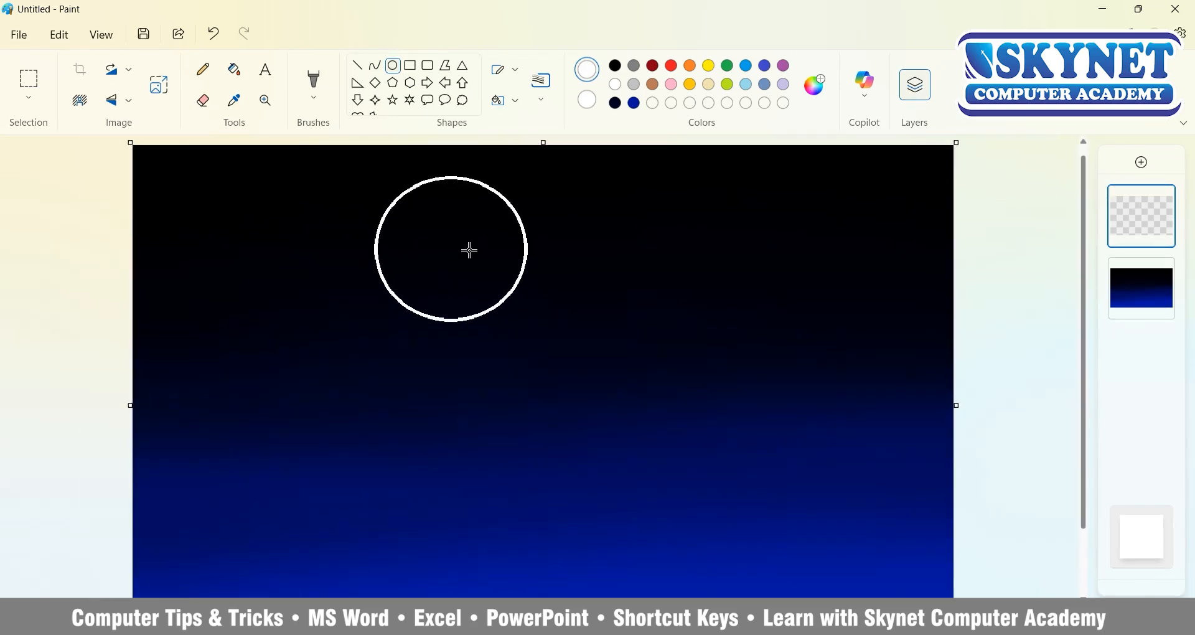
Draw a larger white ellipse overlapping the circle, offset to its upper right, to outline a crescent
{"action": "key", "text": "ctrl+a"}
{"action": "left_click", "coordinate": [393, 65]}
{"action": "mouse_move", "coordinate": [401, 156]}
{"action": "left_mouse_down"}
{"action": "mouse_move", "coordinate": [587, 320]}
{"action": "mouse_move", "coordinate": [595, 311]}
{"action": "left_mouse_up"}
{"action": "left_click", "coordinate": [275, 222]}
Erase the ellipse and circle outlines outside the crescent with an enlarged eraser and fill the crescent with white
{"action": "left_click", "coordinate": [203, 100]}
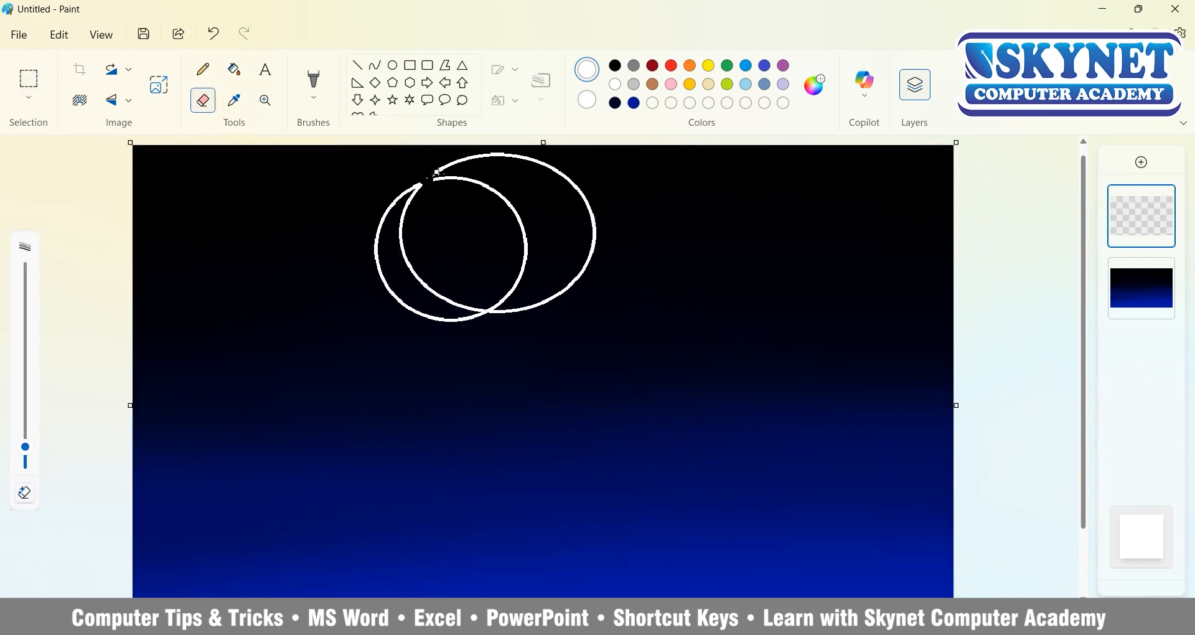
{"action": "left_click_drag", "start_coordinate": [25, 447], "coordinate": [25, 372]}
{"action": "mouse_move", "coordinate": [509, 302]}
{"action": "left_mouse_down"}
{"action": "mouse_move", "coordinate": [540, 251]}
{"action": "mouse_move", "coordinate": [445, 177]}
{"action": "mouse_move", "coordinate": [550, 304]}
{"action": "left_mouse_up"}
{"action": "left_click", "coordinate": [234, 69]}
{"action": "left_click", "coordinate": [394, 263]}
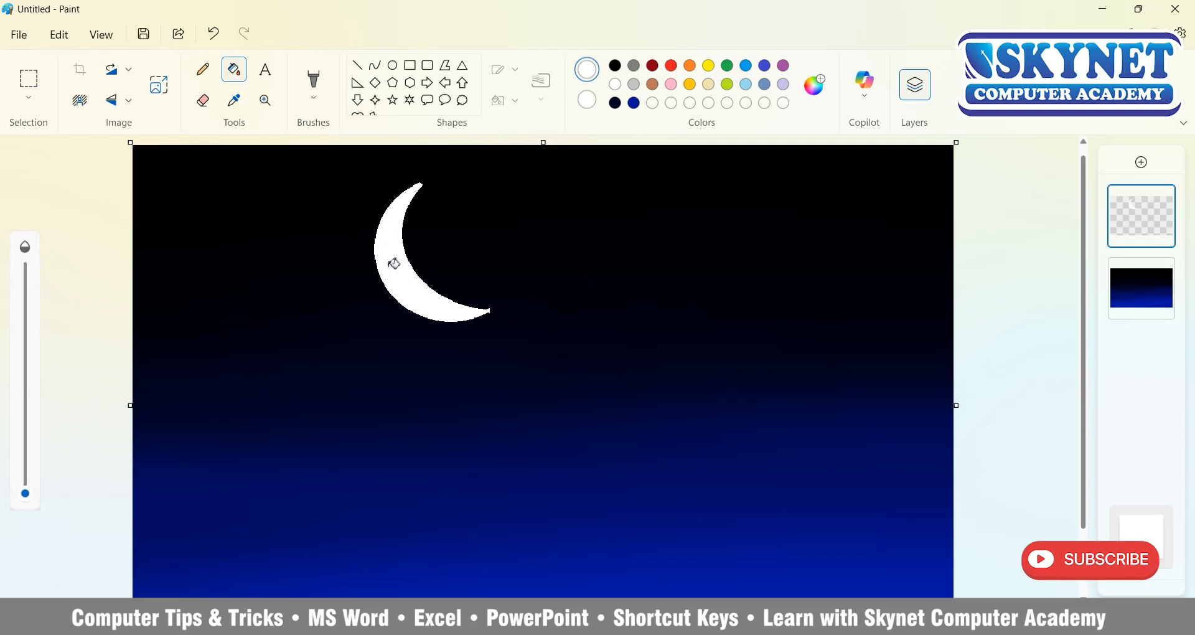
Shade the lower half of the crescent moon with a light grey textured brush at strongly reduced opacity
{"action": "left_click", "coordinate": [314, 84]}
{"action": "left_click", "coordinate": [440, 243]}
{"action": "scroll", "coordinate": [376, 242], "scroll_direction": "up", "scroll_amount": 3}
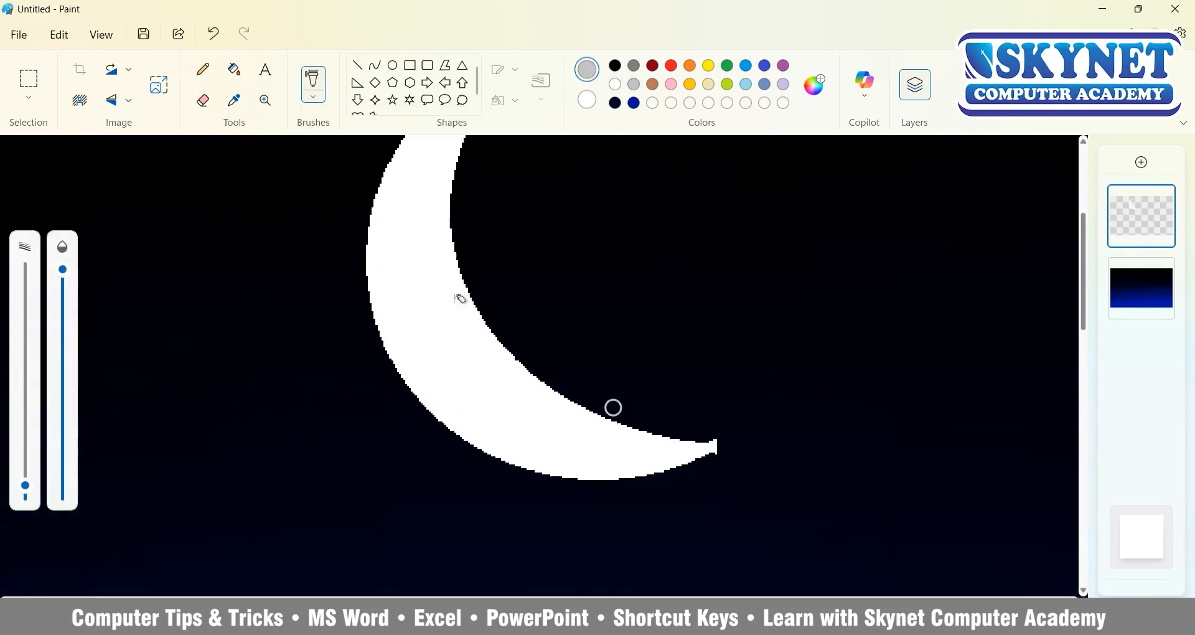
{"action": "left_click_drag", "start_coordinate": [460, 299], "coordinate": [445, 258]}
{"action": "key", "text": "ctrl+z"}
{"action": "left_click_drag", "start_coordinate": [62, 270], "coordinate": [62, 384]}
{"action": "left_click_drag", "start_coordinate": [553, 398], "coordinate": [498, 336]}
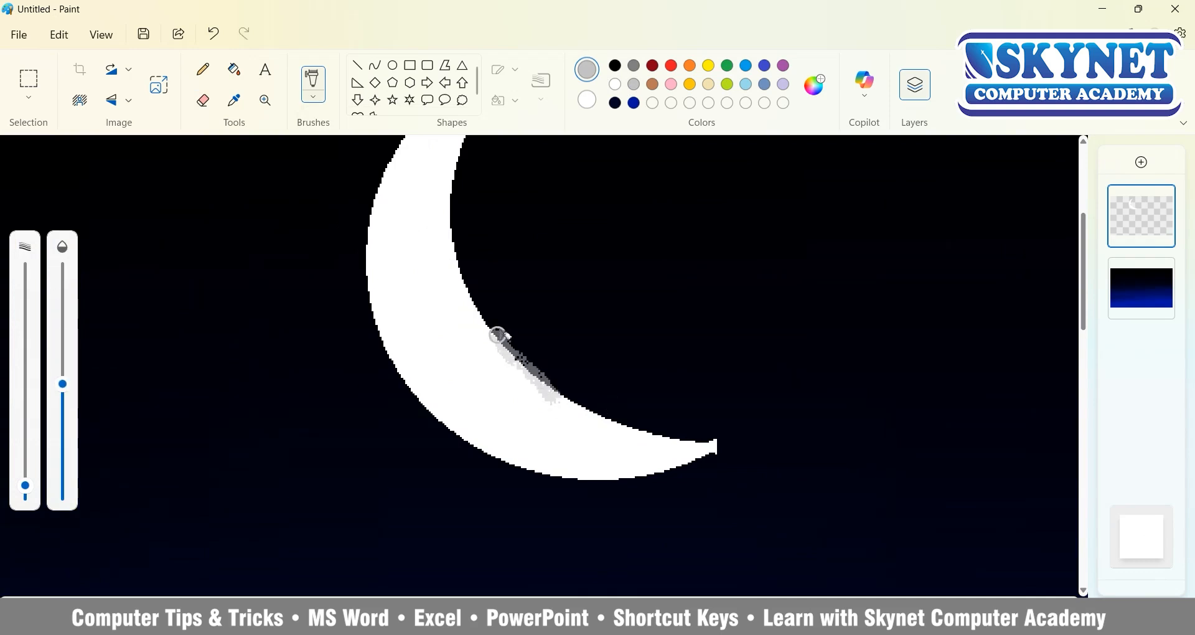
{"action": "key", "text": "ctrl+z"}
{"action": "left_click_drag", "start_coordinate": [62, 384], "coordinate": [62, 445]}
{"action": "mouse_move", "coordinate": [709, 446]}
{"action": "left_mouse_down"}
{"action": "mouse_move", "coordinate": [575, 410]}
{"action": "mouse_move", "coordinate": [598, 433]}
{"action": "mouse_move", "coordinate": [552, 407]}
{"action": "mouse_move", "coordinate": [641, 456]}
{"action": "mouse_move", "coordinate": [621, 470]}
{"action": "mouse_move", "coordinate": [598, 433]}
{"action": "left_mouse_up"}
{"action": "key", "text": "ctrl+z"}
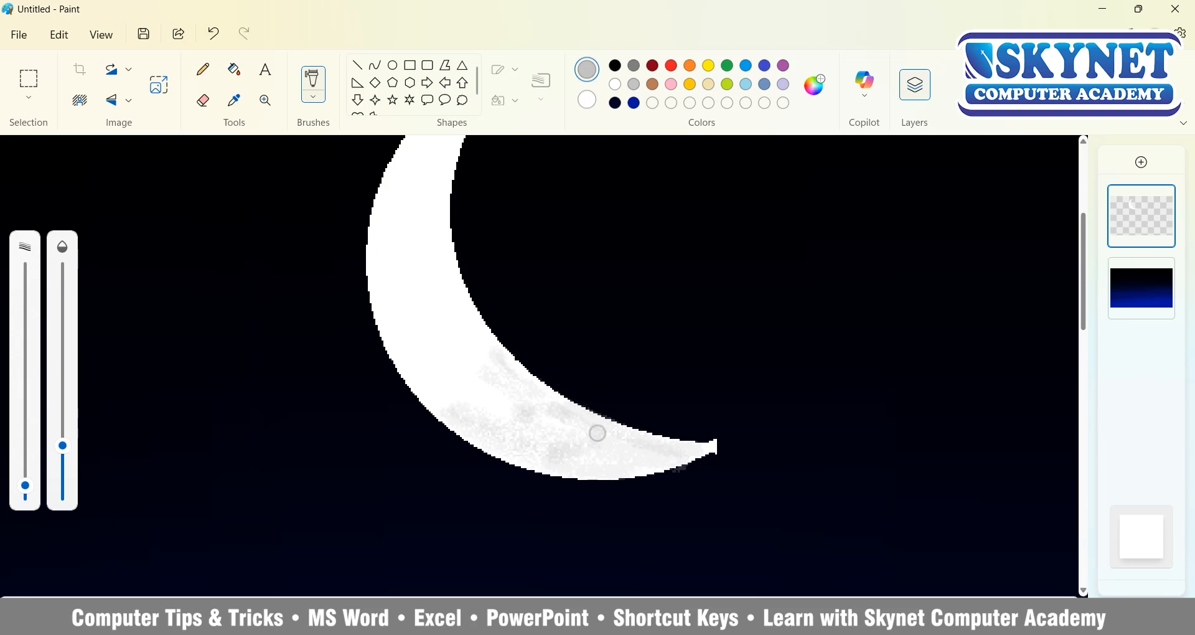
Extend the faint grey shading over the upper half of the crescent moon up to its tip
{"action": "scroll", "coordinate": [488, 413], "scroll_direction": "up", "scroll_amount": 2}
{"action": "mouse_move", "coordinate": [488, 413]}
{"action": "left_mouse_down"}
{"action": "mouse_move", "coordinate": [464, 466]}
{"action": "mouse_move", "coordinate": [445, 387]}
{"action": "mouse_move", "coordinate": [411, 471]}
{"action": "mouse_move", "coordinate": [446, 478]}
{"action": "mouse_move", "coordinate": [477, 411]}
{"action": "left_mouse_up"}
{"action": "scroll", "coordinate": [477, 411], "scroll_direction": "up", "scroll_amount": 1}
{"action": "mouse_move", "coordinate": [504, 293]}
{"action": "left_mouse_down"}
{"action": "mouse_move", "coordinate": [466, 303]}
{"action": "mouse_move", "coordinate": [431, 352]}
{"action": "mouse_move", "coordinate": [469, 312]}
{"action": "mouse_move", "coordinate": [440, 405]}
{"action": "mouse_move", "coordinate": [458, 377]}
{"action": "left_mouse_up"}
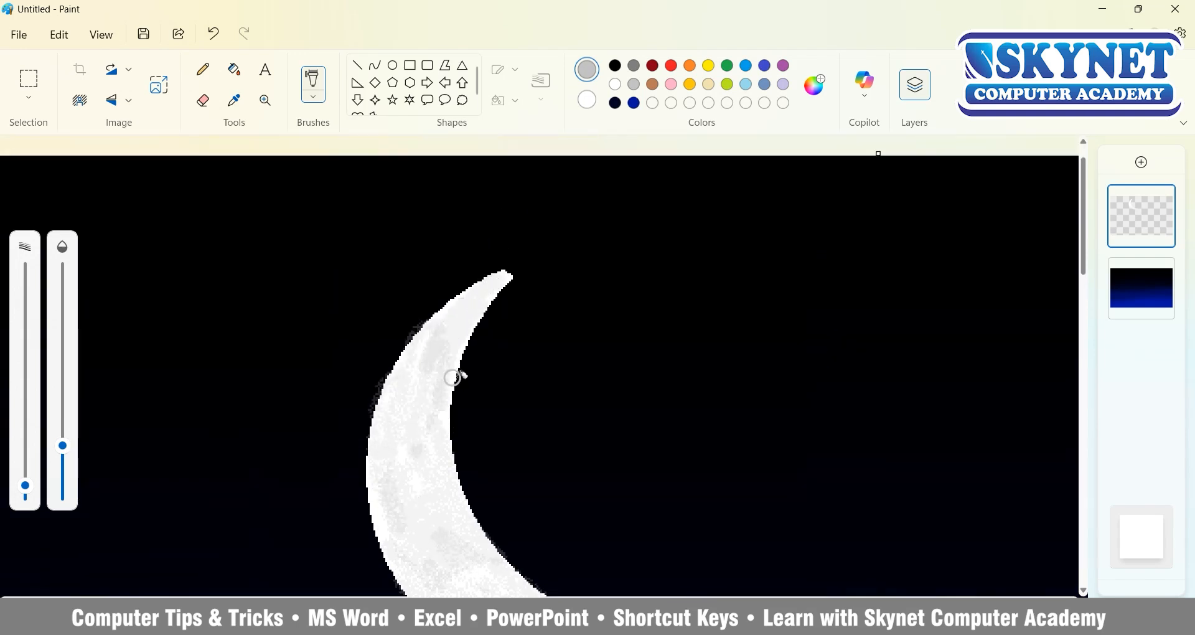
Draw five small light grey five-pointed stars in the sky, three to the right of the moon and two to its left
{"action": "scroll", "coordinate": [457, 378], "scroll_direction": "down", "scroll_amount": 3}
{"action": "left_click", "coordinate": [393, 100]}
{"action": "left_click_drag", "start_coordinate": [633, 203], "coordinate": [655, 221]}
{"action": "left_click_drag", "start_coordinate": [735, 208], "coordinate": [758, 232]}
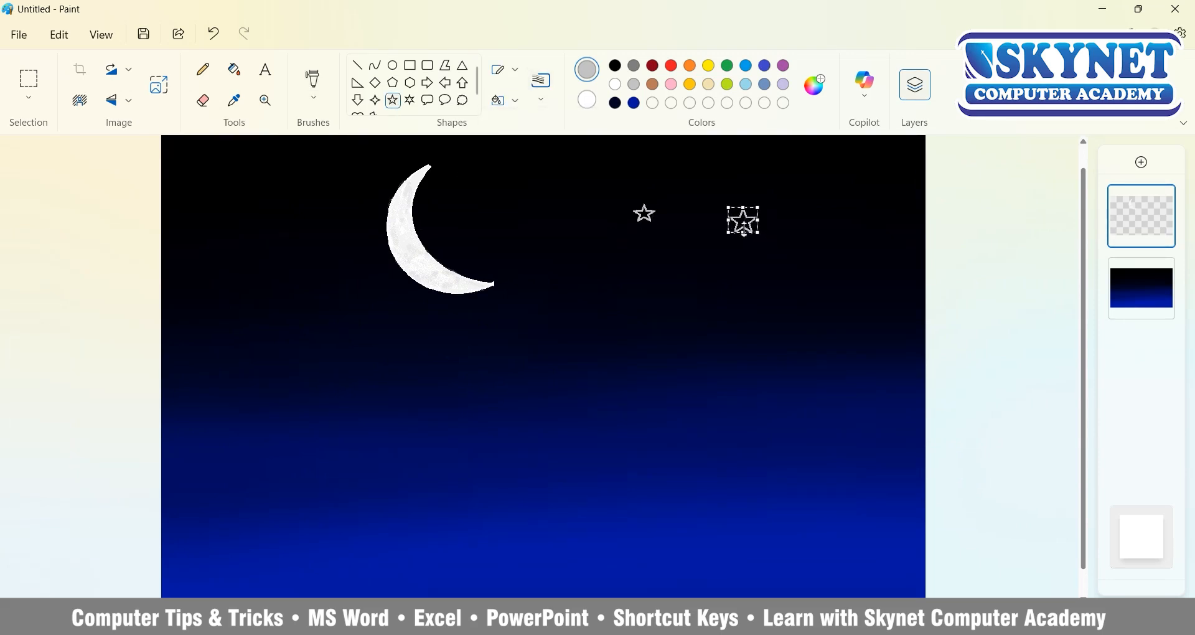
{"action": "left_click_drag", "start_coordinate": [743, 221], "coordinate": [835, 168]}
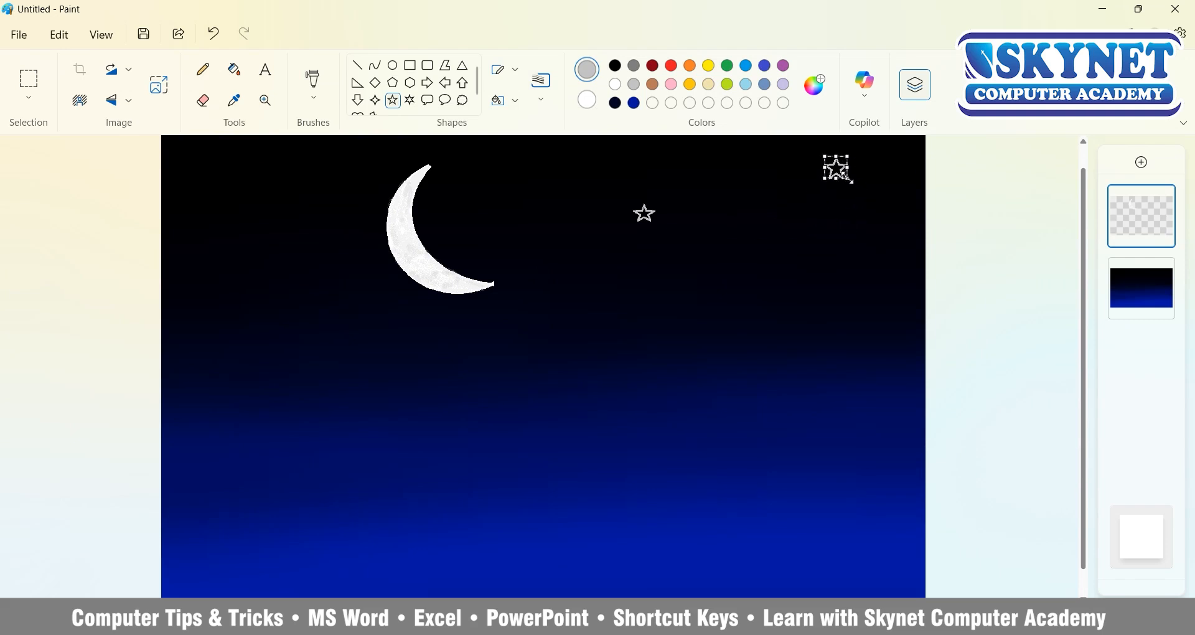
{"action": "left_click", "coordinate": [328, 231]}
{"action": "left_click_drag", "start_coordinate": [286, 268], "coordinate": [302, 286]}
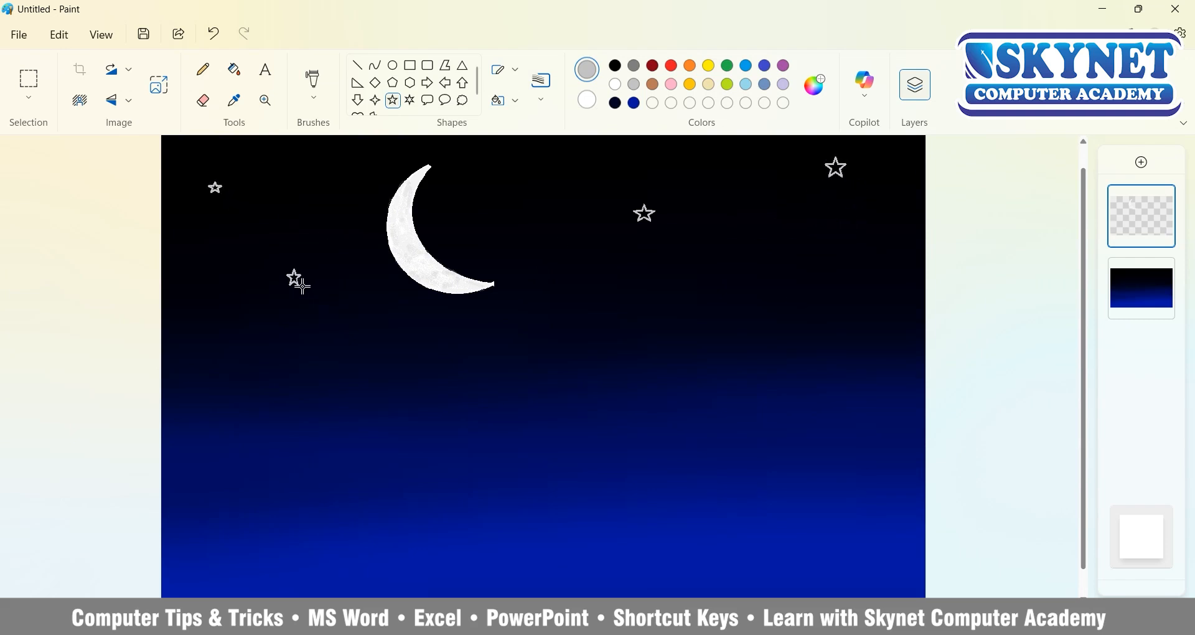
{"action": "mouse_move", "coordinate": [773, 361]}
{"action": "left_mouse_down"}
{"action": "mouse_move", "coordinate": [803, 389]}
{"action": "mouse_move", "coordinate": [788, 373]}
{"action": "left_mouse_up"}
Add small four-pointed stars near the moon and scatter tiny light grey dots across the sky with the finest brush
{"action": "left_click", "coordinate": [375, 101]}
{"action": "left_click", "coordinate": [313, 81]}
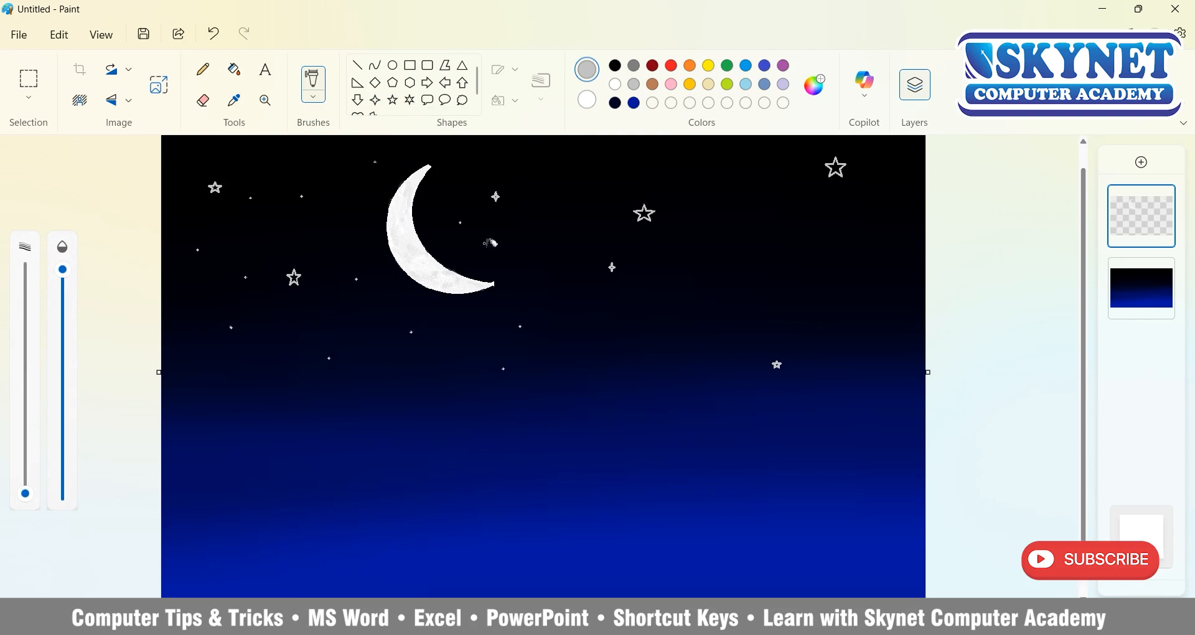
{"action": "left_click", "coordinate": [485, 243]}
{"action": "left_click", "coordinate": [531, 237]}
{"action": "left_click", "coordinate": [540, 293]}
{"action": "left_click", "coordinate": [553, 187]}
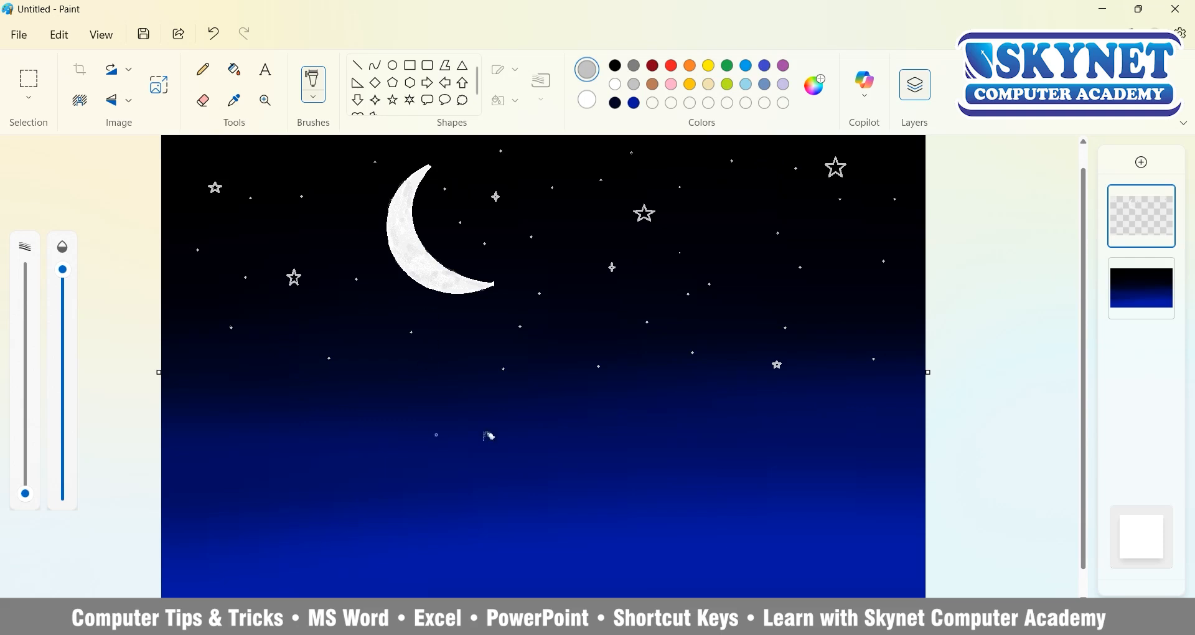
Add a new layer and draw a wide trapezoid with the Polygon shape across the lower part of the canvas
{"action": "left_click", "coordinate": [452, 69]}
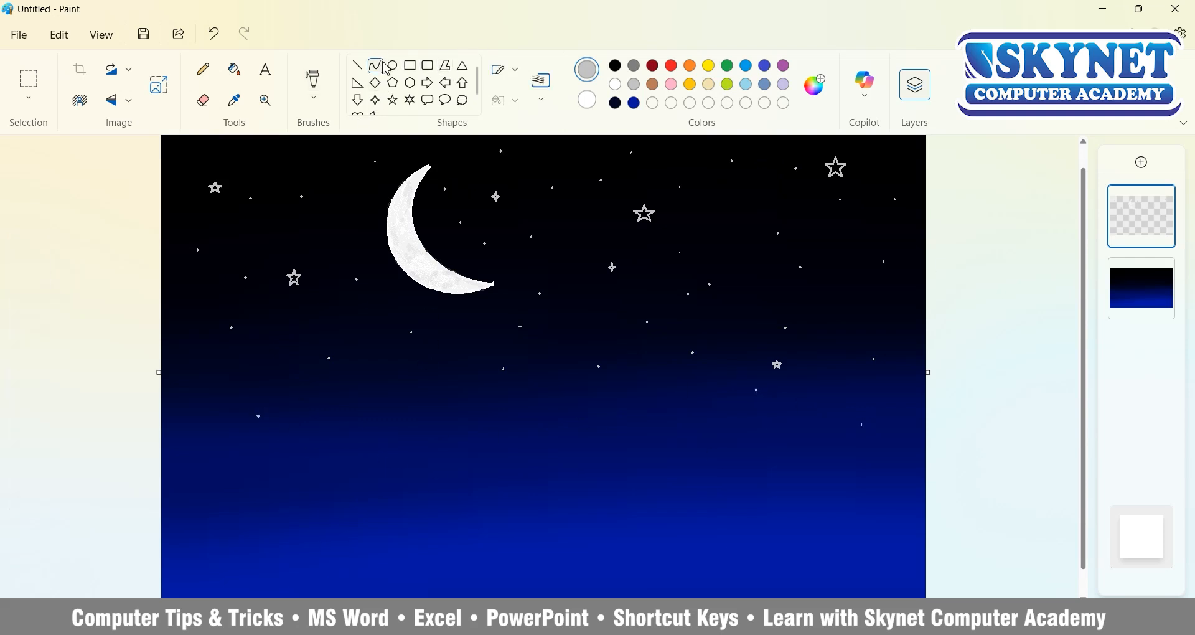
{"action": "left_click", "coordinate": [1142, 162]}
{"action": "left_click_drag", "start_coordinate": [276, 543], "coordinate": [347, 449]}
{"action": "left_click", "coordinate": [651, 455]}
{"action": "mouse_move", "coordinate": [661, 456]}
{"action": "left_mouse_down"}
{"action": "mouse_move", "coordinate": [787, 449]}
{"action": "mouse_move", "coordinate": [841, 542]}
{"action": "left_mouse_up"}
{"action": "left_click", "coordinate": [291, 557]}
{"action": "left_click_drag", "start_coordinate": [533, 542], "coordinate": [510, 519]}
{"action": "left_click_drag", "start_coordinate": [843, 539], "coordinate": [721, 545]}
{"action": "left_click_drag", "start_coordinate": [473, 457], "coordinate": [492, 506]}
{"action": "left_click", "coordinate": [552, 568]}
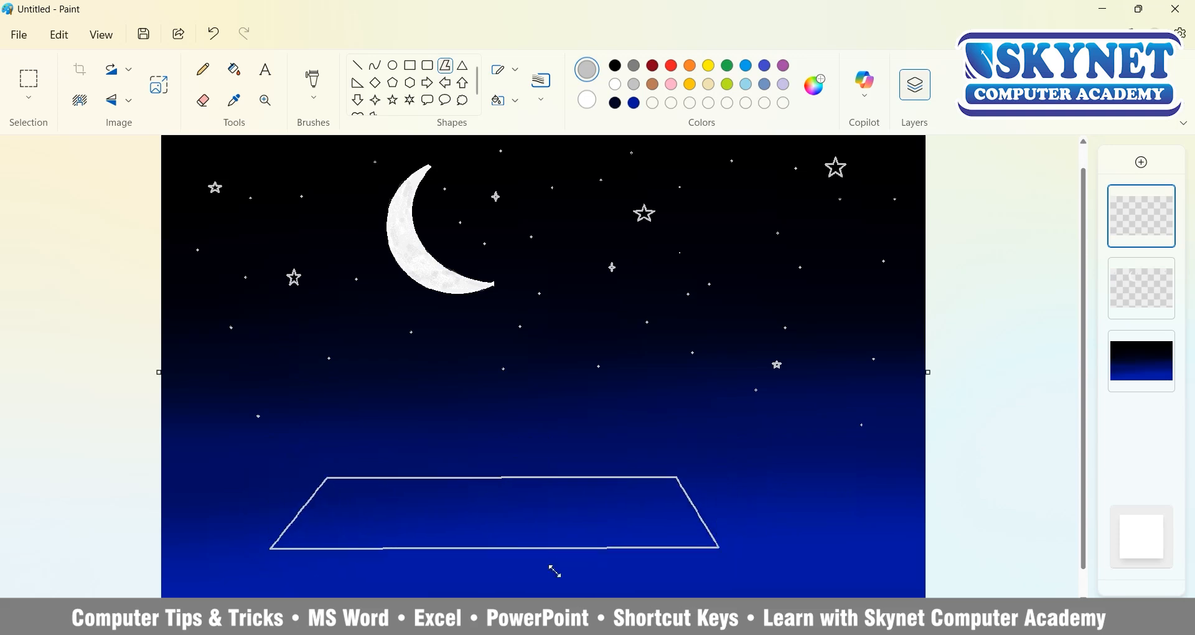
Draw a curved hill line from the trapezoid's lower-right corner to the canvas's right edge
{"action": "left_click", "coordinate": [376, 65]}
{"action": "left_click_drag", "start_coordinate": [710, 531], "coordinate": [926, 530]}
{"action": "mouse_move", "coordinate": [773, 467]}
{"action": "left_mouse_down"}
{"action": "mouse_move", "coordinate": [829, 515]}
{"action": "mouse_move", "coordinate": [763, 523]}
{"action": "mouse_move", "coordinate": [773, 525]}
{"action": "left_mouse_up"}
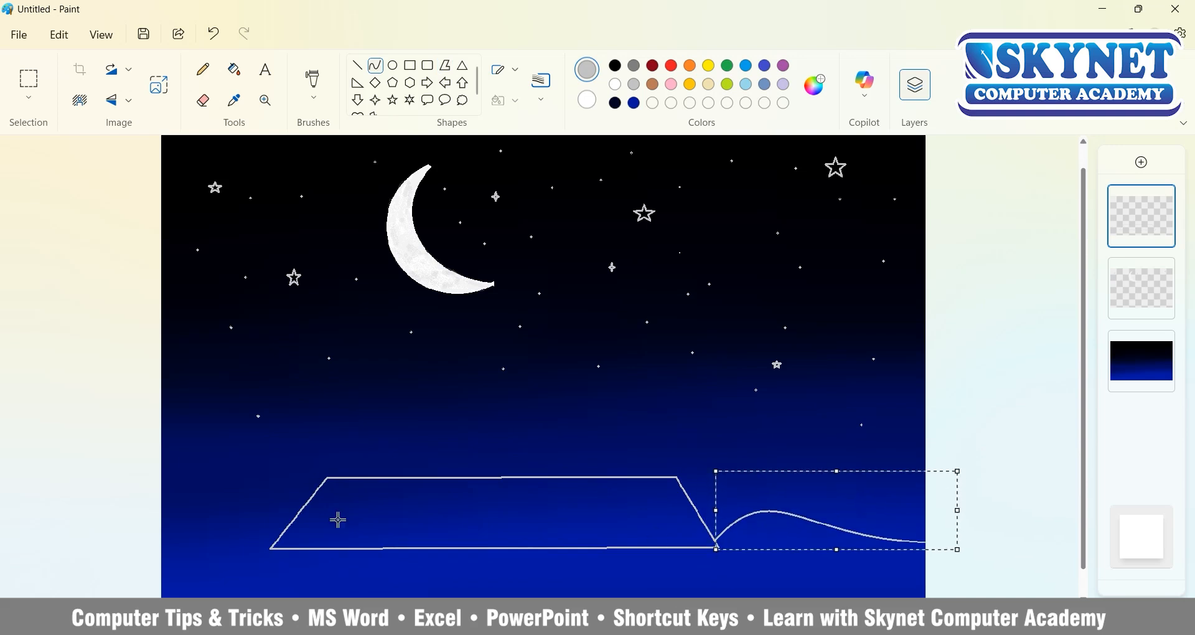
{"action": "left_click", "coordinate": [300, 514]}
Draw a taller curved hill line from the trapezoid's slanted left side to the canvas's left edge
{"action": "left_click_drag", "start_coordinate": [301, 514], "coordinate": [147, 510]}
{"action": "left_click_drag", "start_coordinate": [226, 498], "coordinate": [219, 414]}
{"action": "left_click_drag", "start_coordinate": [201, 430], "coordinate": [185, 366]}
{"action": "left_click", "coordinate": [243, 557]}
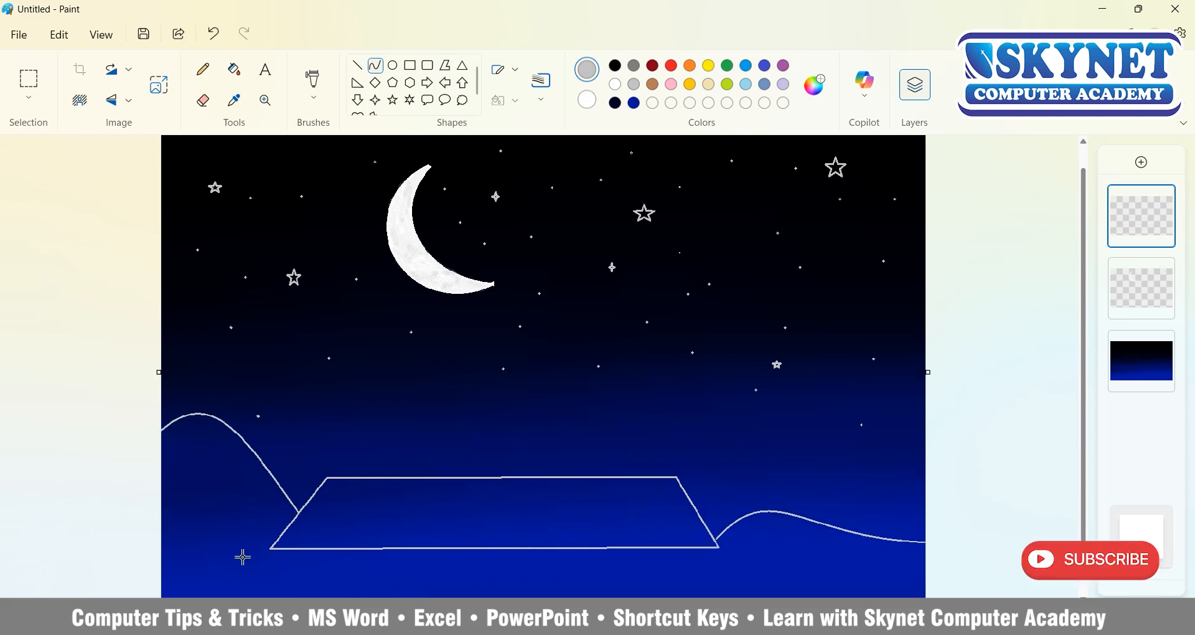
Fill the trapezoid and the left hill line with black
{"action": "left_click", "coordinate": [234, 75]}
{"action": "left_click", "coordinate": [615, 66]}
{"action": "left_click", "coordinate": [510, 518]}
{"action": "left_click", "coordinate": [308, 503]}
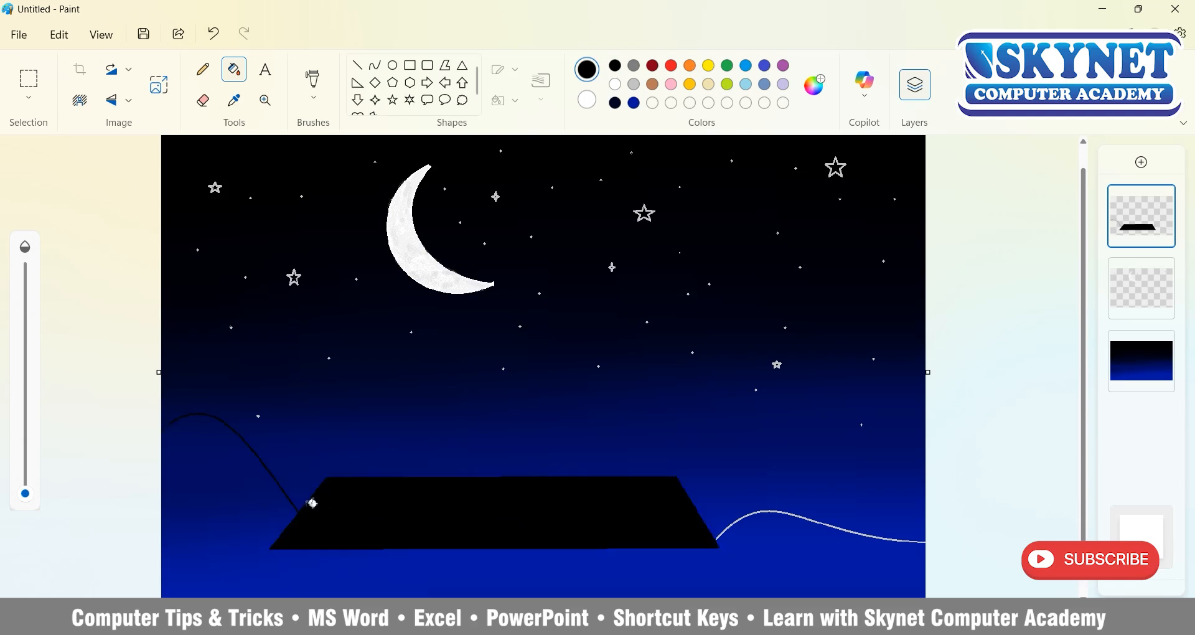
Try to fill the areas beneath the hill lines with black and undo each fill
{"action": "left_click", "coordinate": [305, 502]}
{"action": "key", "text": "ctrl+z"}
{"action": "scroll", "coordinate": [734, 513], "scroll_direction": "down", "scroll_amount": 2}
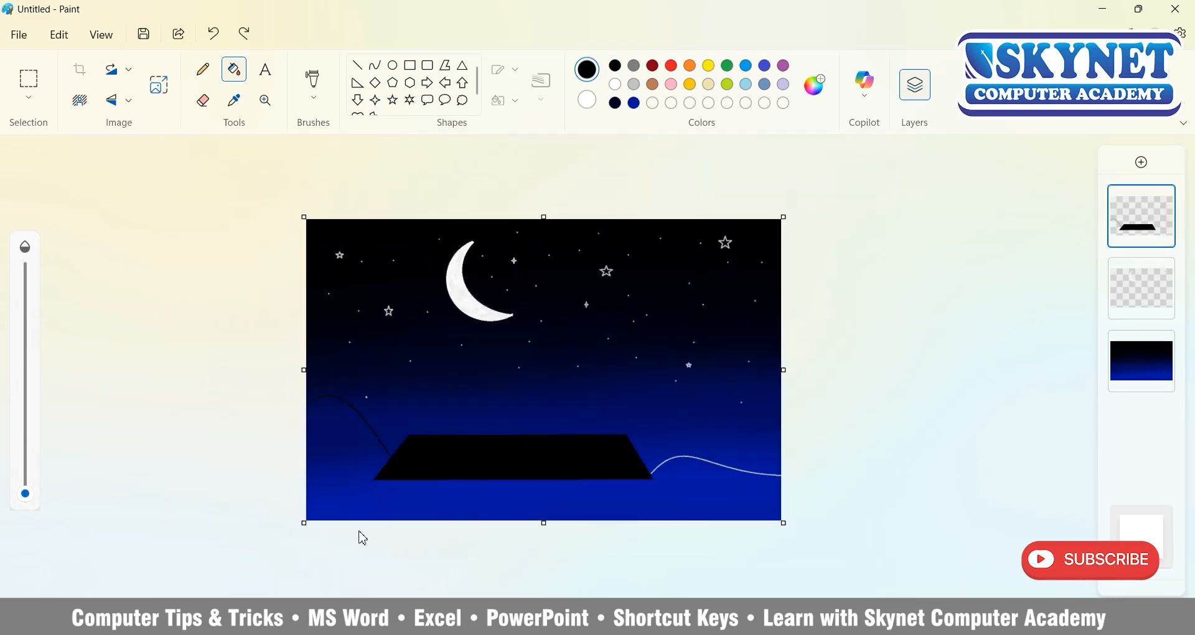
{"action": "left_click", "coordinate": [734, 512]}
{"action": "key", "text": "ctrl+z"}
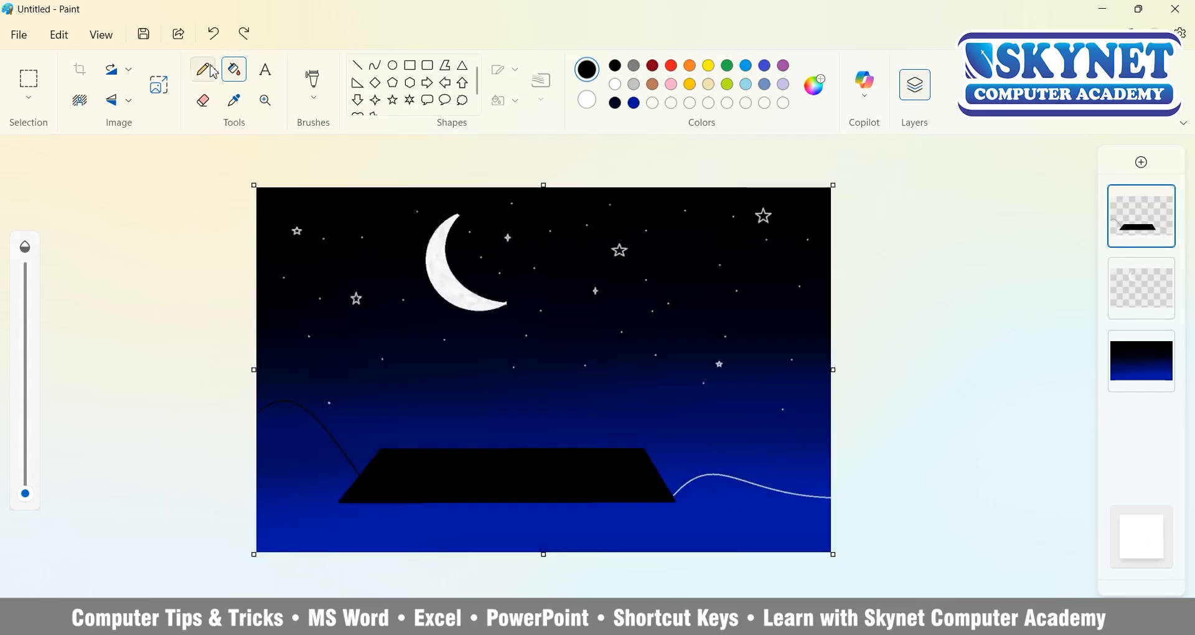
{"action": "left_click", "coordinate": [202, 69]}
{"action": "left_click", "coordinate": [234, 69]}
{"action": "left_click", "coordinate": [293, 472]}
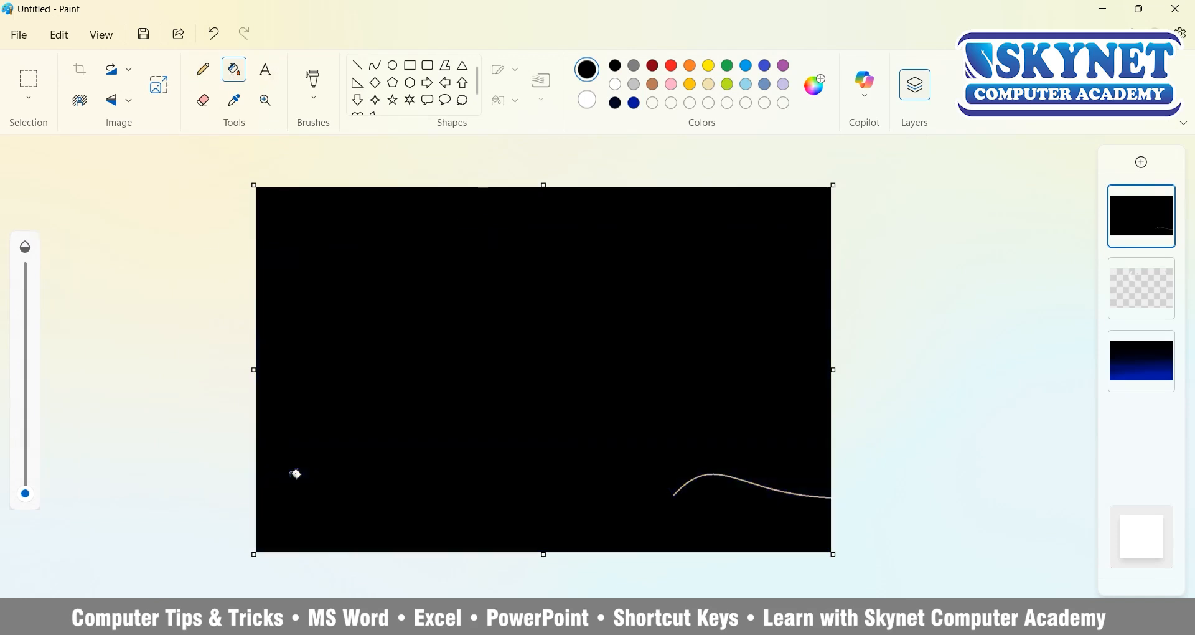
{"action": "key", "text": "ctrl+z"}
{"action": "left_click", "coordinate": [335, 450]}
{"action": "key", "text": "ctrl+z"}
{"action": "scroll", "coordinate": [267, 438], "scroll_direction": "up", "scroll_amount": 4}
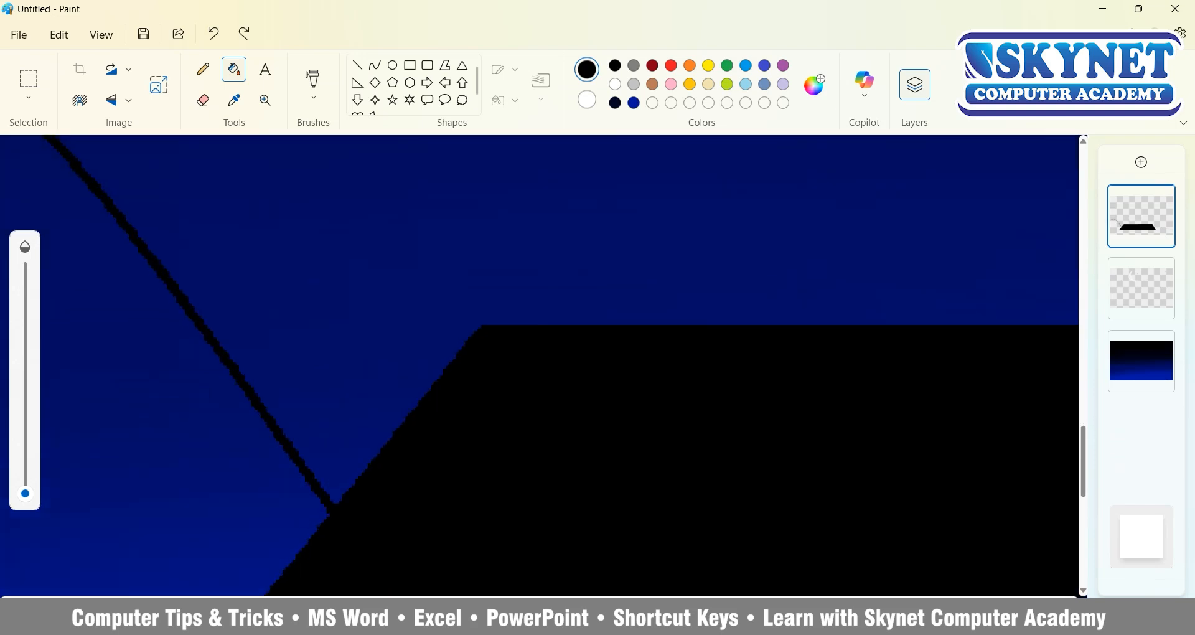
Close the gaps at the hill lines' ends with the Pencil and fill the areas beneath both hills and the trapezoid with black
{"action": "scroll", "coordinate": [255, 451], "scroll_direction": "up", "scroll_amount": 5}
{"action": "left_click", "coordinate": [203, 69]}
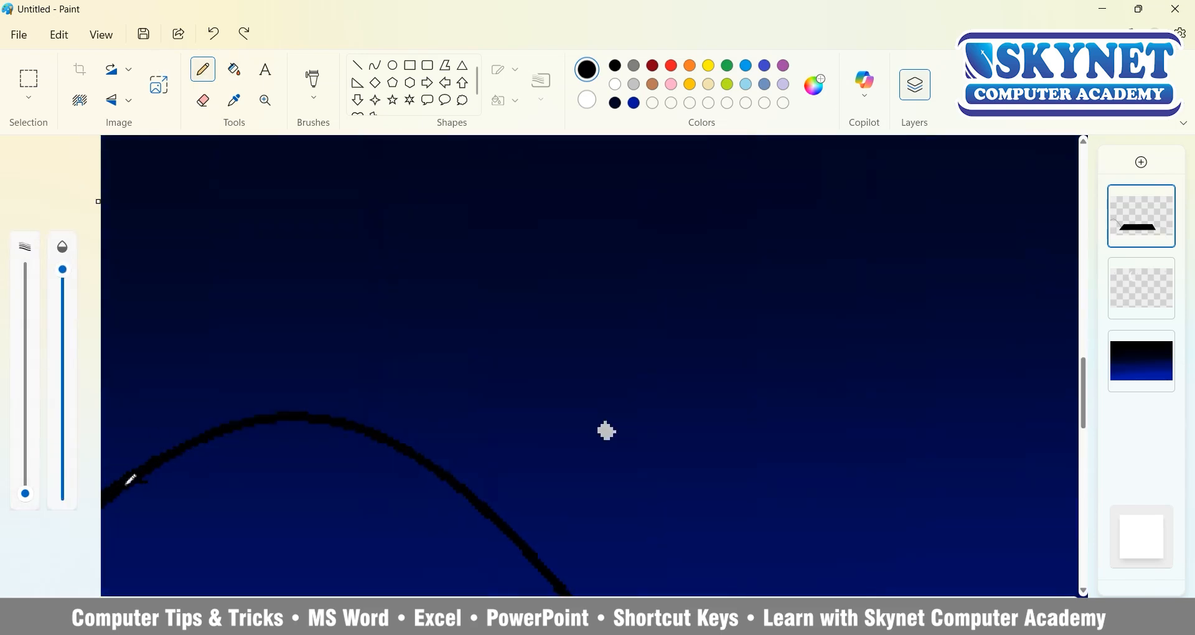
{"action": "scroll", "coordinate": [174, 459], "scroll_direction": "down", "scroll_amount": 5}
{"action": "scroll", "coordinate": [920, 520], "scroll_direction": "up", "scroll_amount": 5}
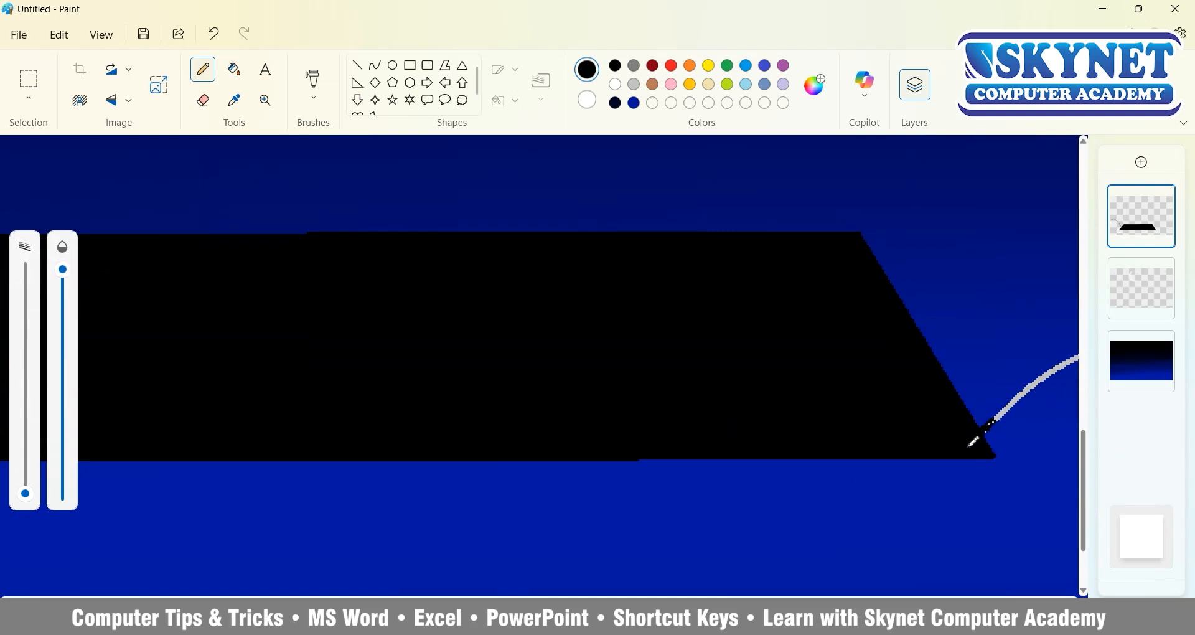
{"action": "left_click", "coordinate": [234, 69]}
{"action": "left_click", "coordinate": [454, 504]}
{"action": "scroll", "coordinate": [454, 504], "scroll_direction": "down", "scroll_amount": 5}
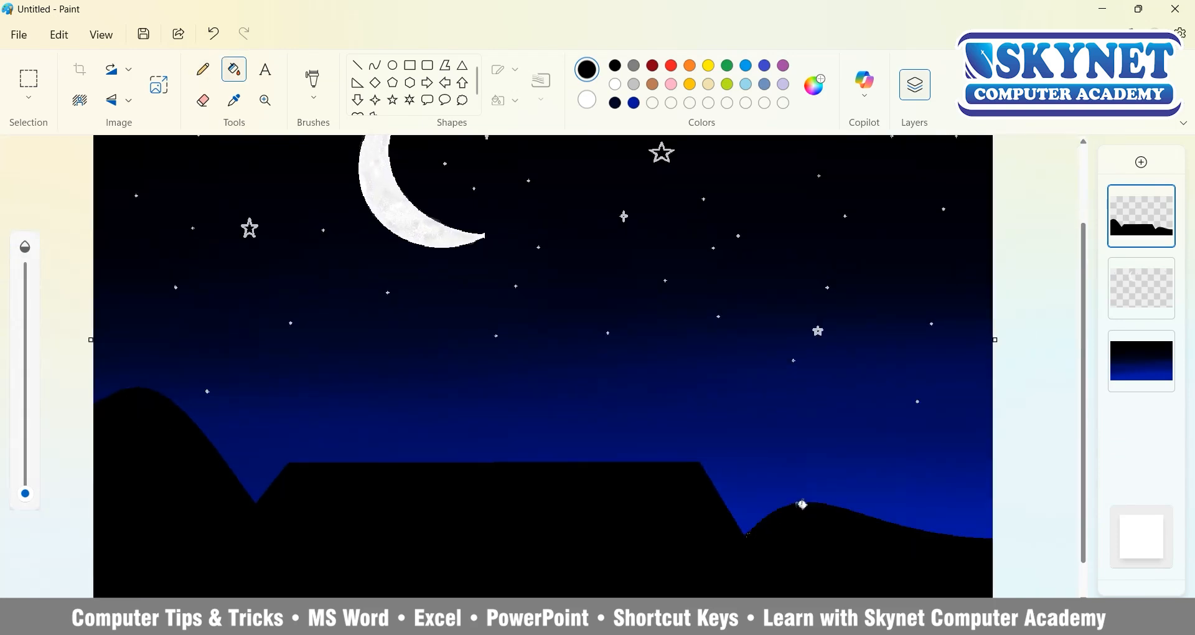
{"action": "left_click", "coordinate": [750, 534]}
{"action": "key", "text": "ctrl+z"}
{"action": "left_click", "coordinate": [203, 69]}
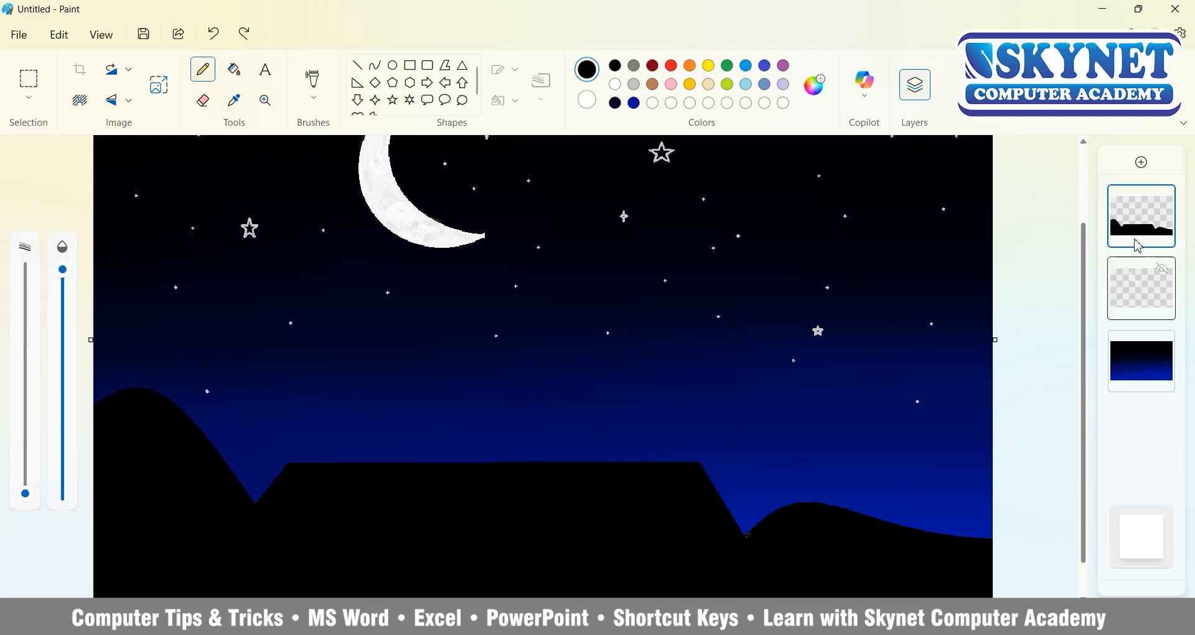
Fill the outlined five-pointed stars with white on the layer beneath the foreground silhouette
{"action": "left_click", "coordinate": [1152, 286]}
{"action": "left_click", "coordinate": [234, 69]}
{"action": "left_click", "coordinate": [615, 84]}
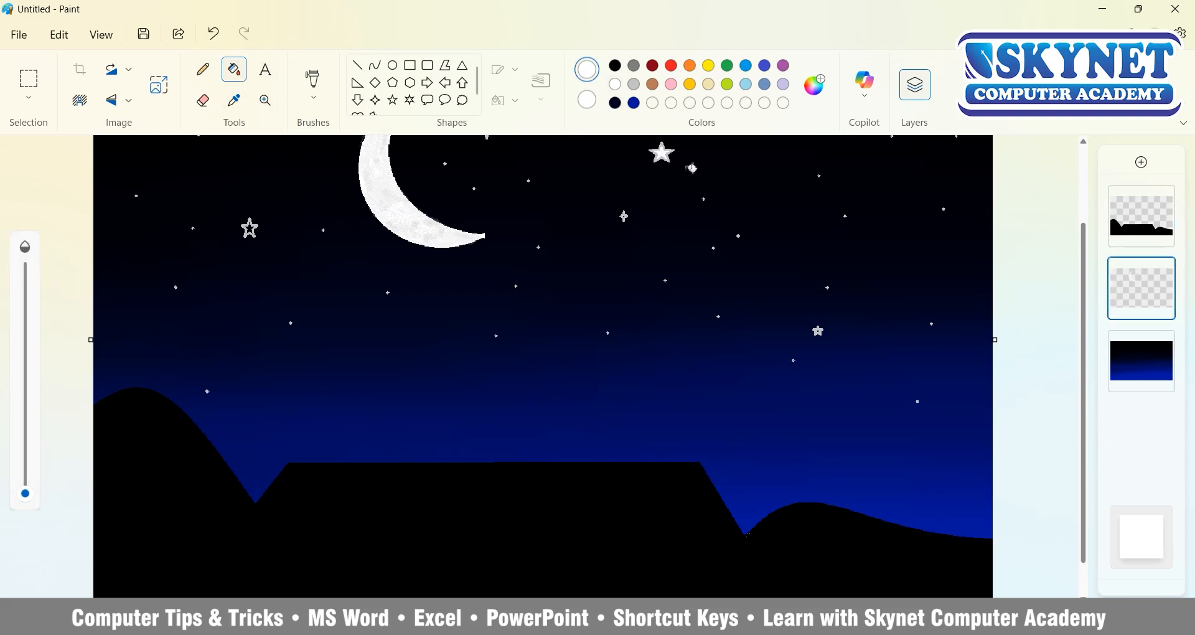
{"action": "scroll", "coordinate": [678, 165], "scroll_direction": "up", "scroll_amount": 1}
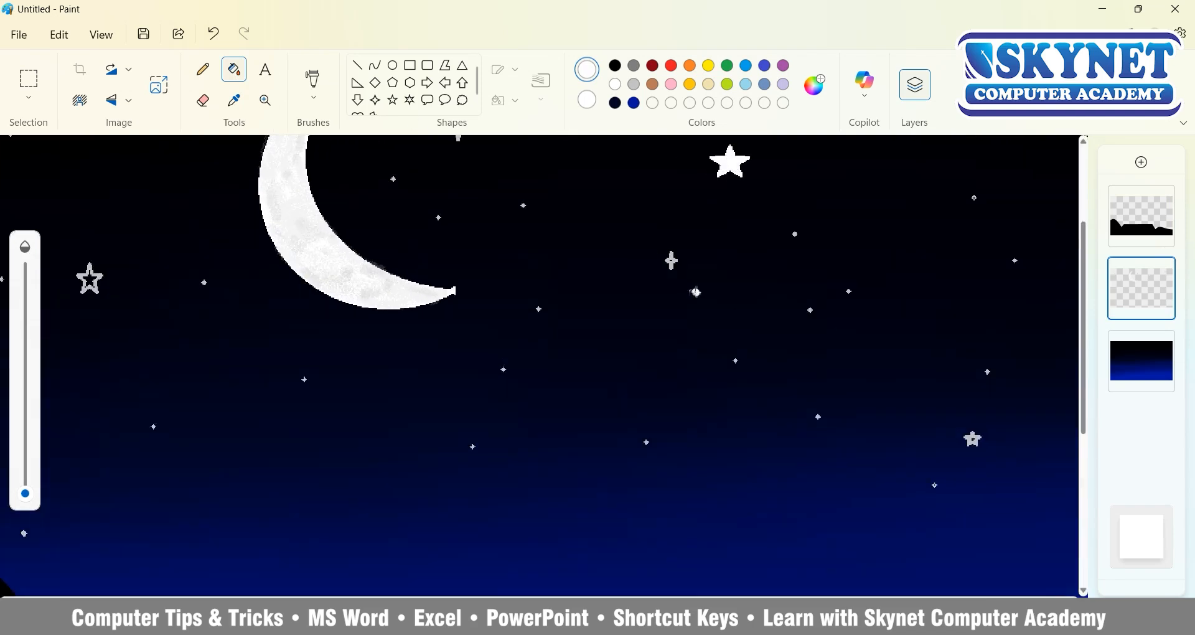
{"action": "left_click", "coordinate": [94, 278]}
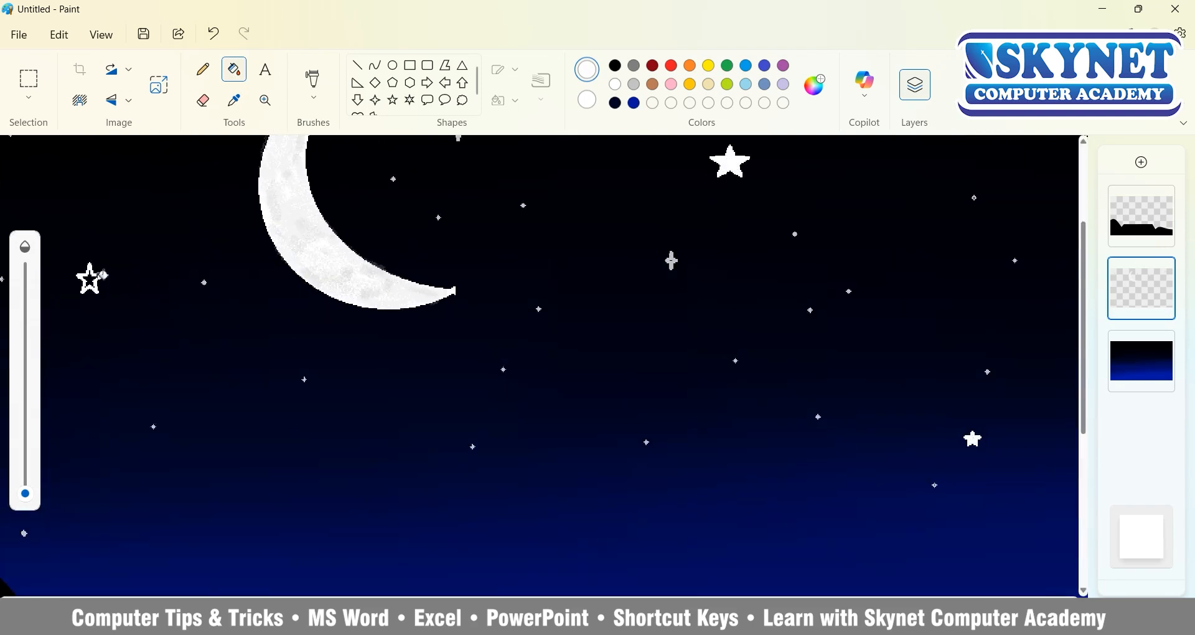
{"action": "scroll", "coordinate": [111, 274], "scroll_direction": "down", "scroll_amount": 1}
{"action": "scroll", "coordinate": [112, 222], "scroll_direction": "up", "scroll_amount": 1}
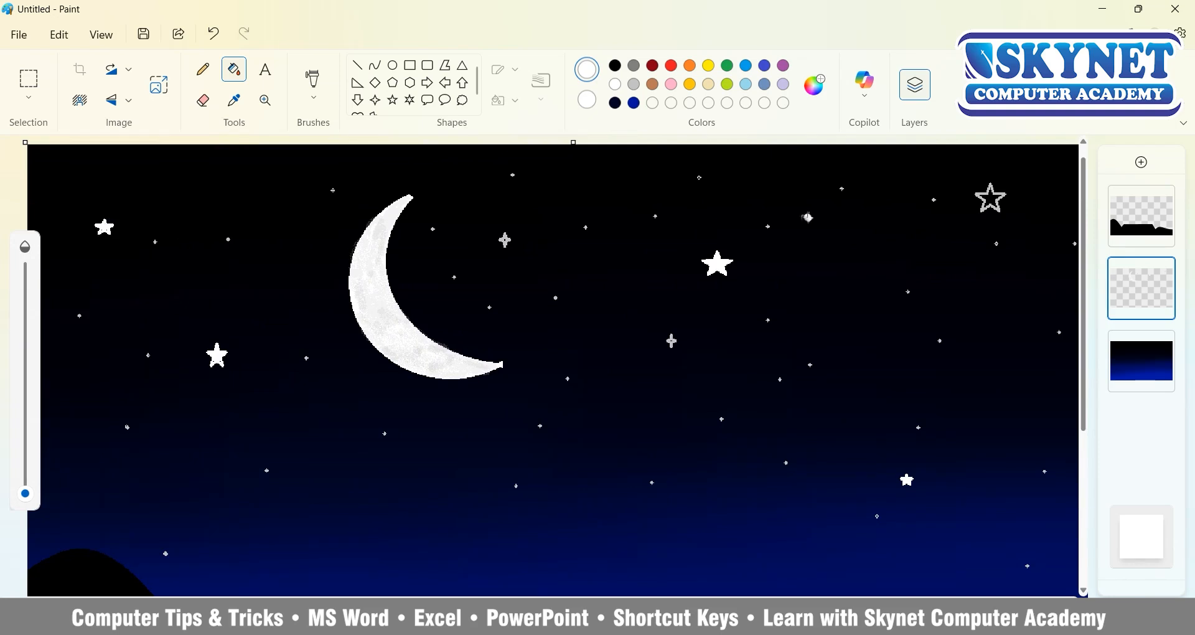
{"action": "left_click", "coordinate": [993, 199]}
{"action": "scroll", "coordinate": [1040, 281], "scroll_direction": "down", "scroll_amount": 1}
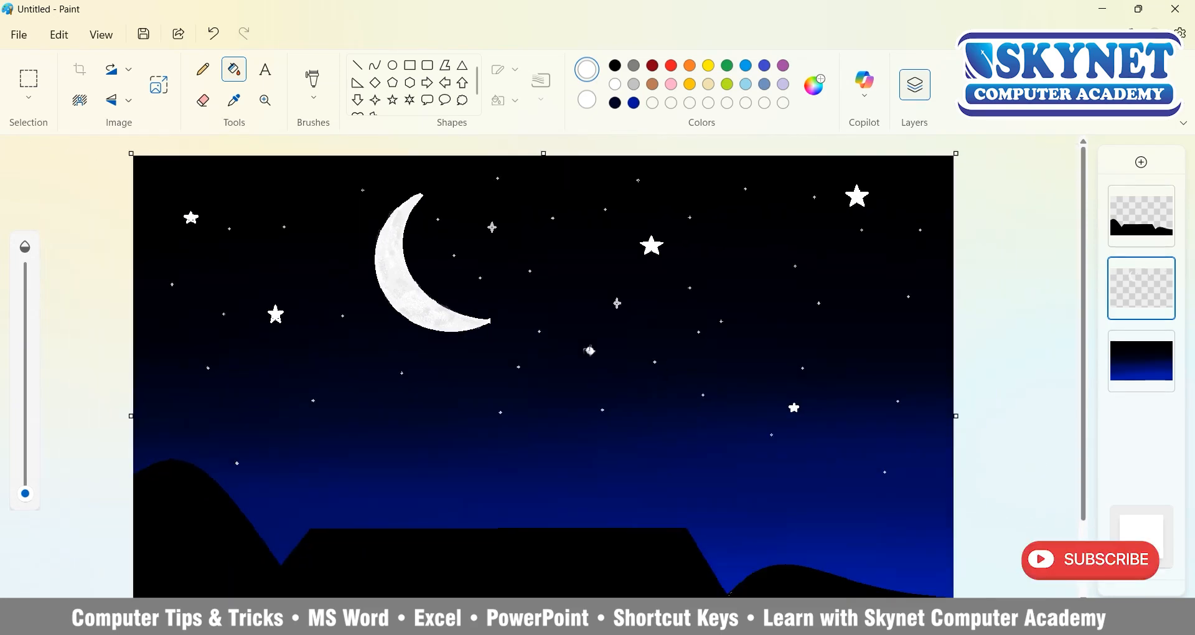
Add a new top layer and pencil the outline of a figure's rear leg and foot in black, standing on the trapezoid
{"action": "left_click", "coordinate": [1141, 163]}
{"action": "left_click", "coordinate": [206, 80]}
{"action": "scroll", "coordinate": [515, 355], "scroll_direction": "up", "scroll_amount": 3}
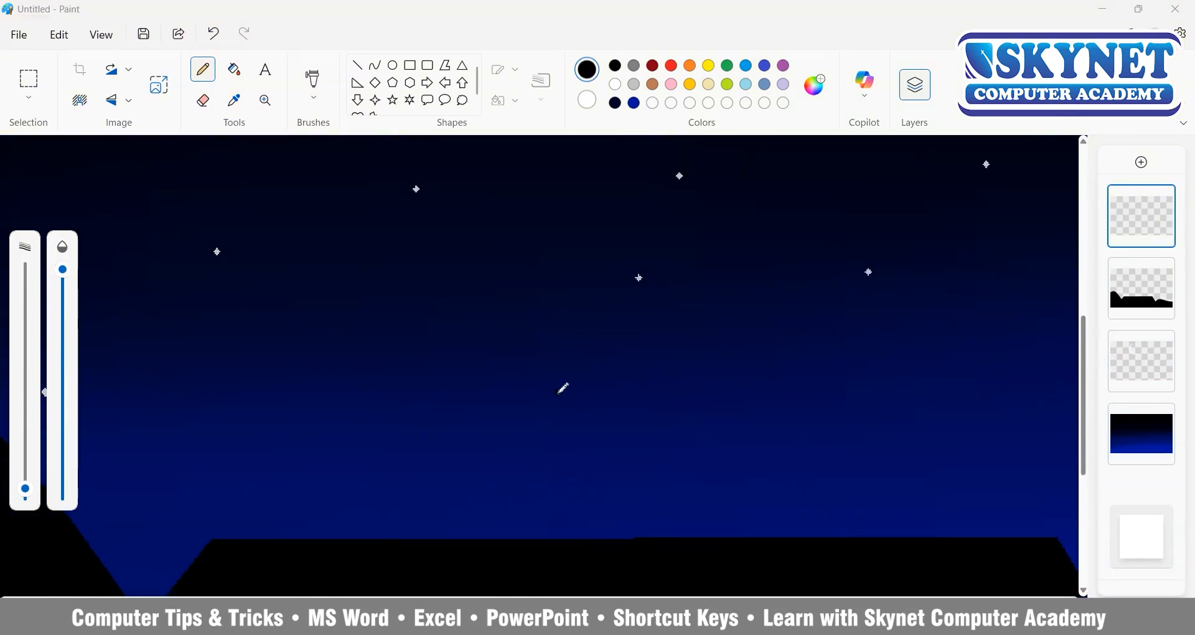
{"action": "left_click_drag", "start_coordinate": [562, 433], "coordinate": [569, 467]}
{"action": "key", "text": "ctrl+z"}
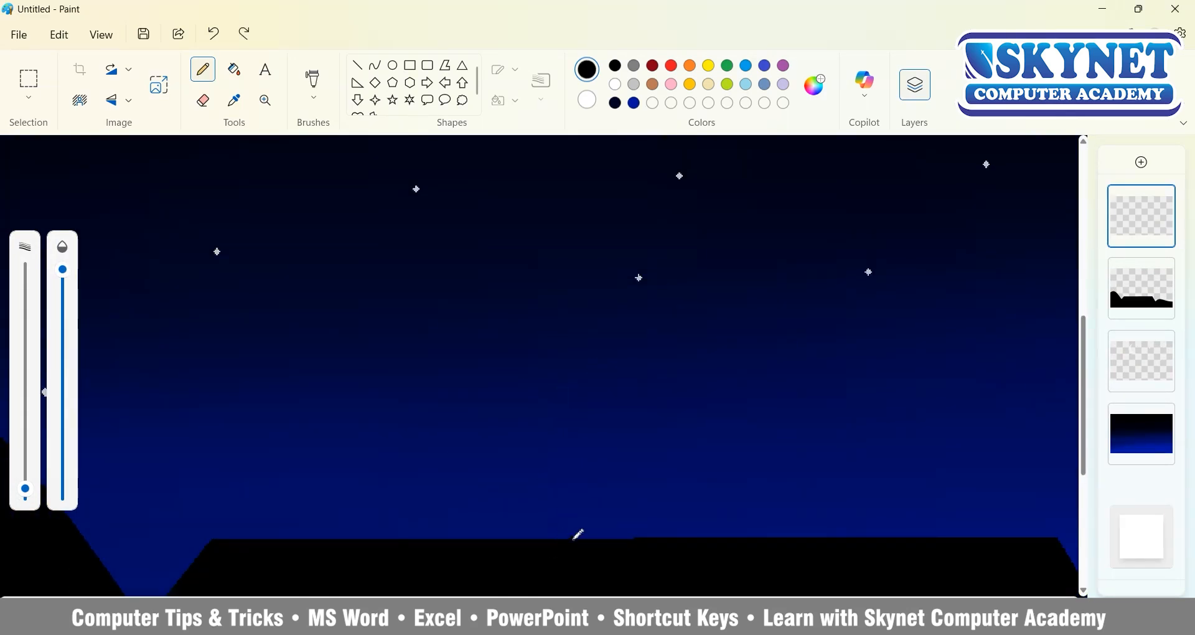
{"action": "scroll", "coordinate": [629, 272], "scroll_direction": "up", "scroll_amount": 2}
{"action": "mouse_move", "coordinate": [621, 303]}
{"action": "left_mouse_down"}
{"action": "mouse_move", "coordinate": [621, 383]}
{"action": "mouse_move", "coordinate": [603, 489]}
{"action": "left_mouse_up"}
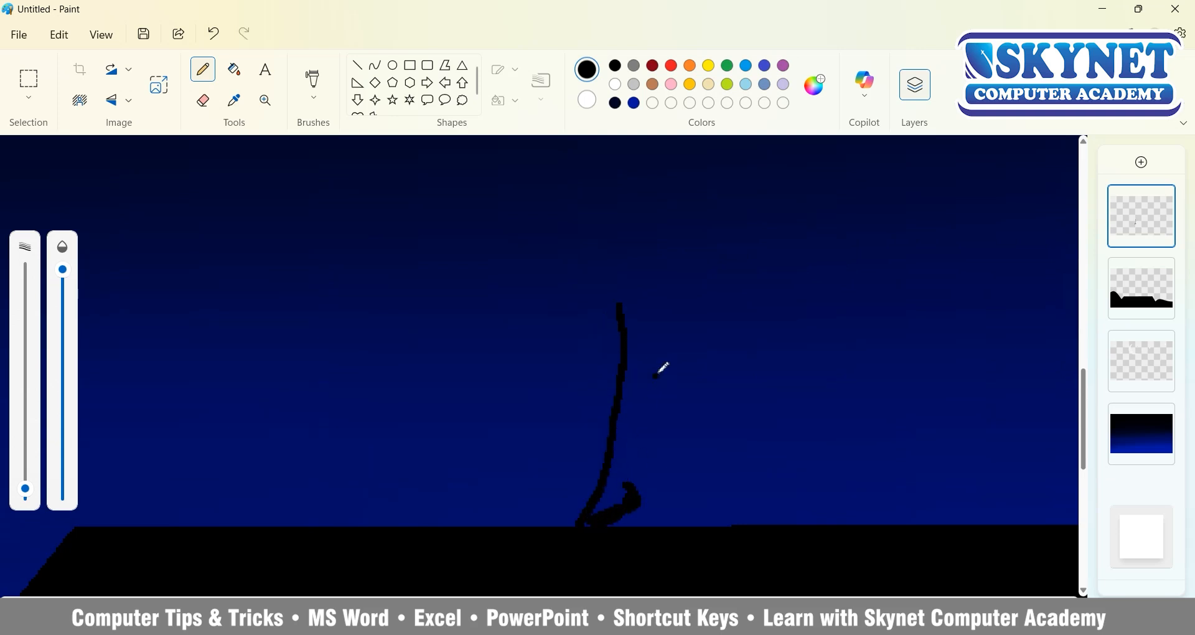
{"action": "left_click_drag", "start_coordinate": [660, 368], "coordinate": [642, 455]}
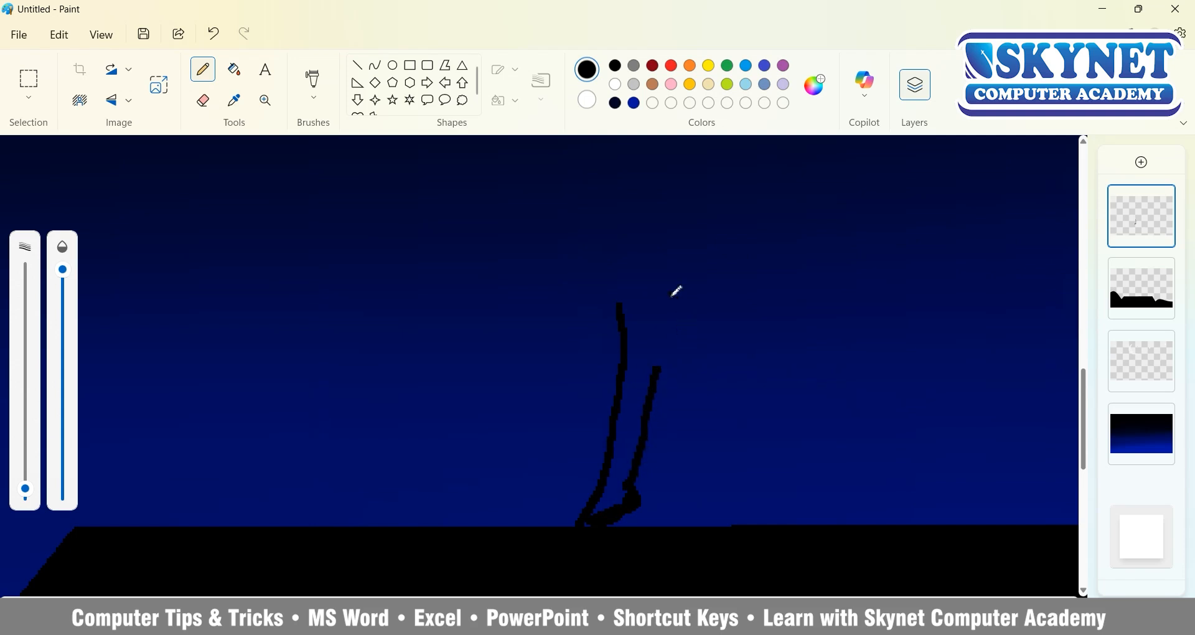
{"action": "left_click_drag", "start_coordinate": [675, 323], "coordinate": [617, 457]}
{"action": "left_click", "coordinate": [711, 374]}
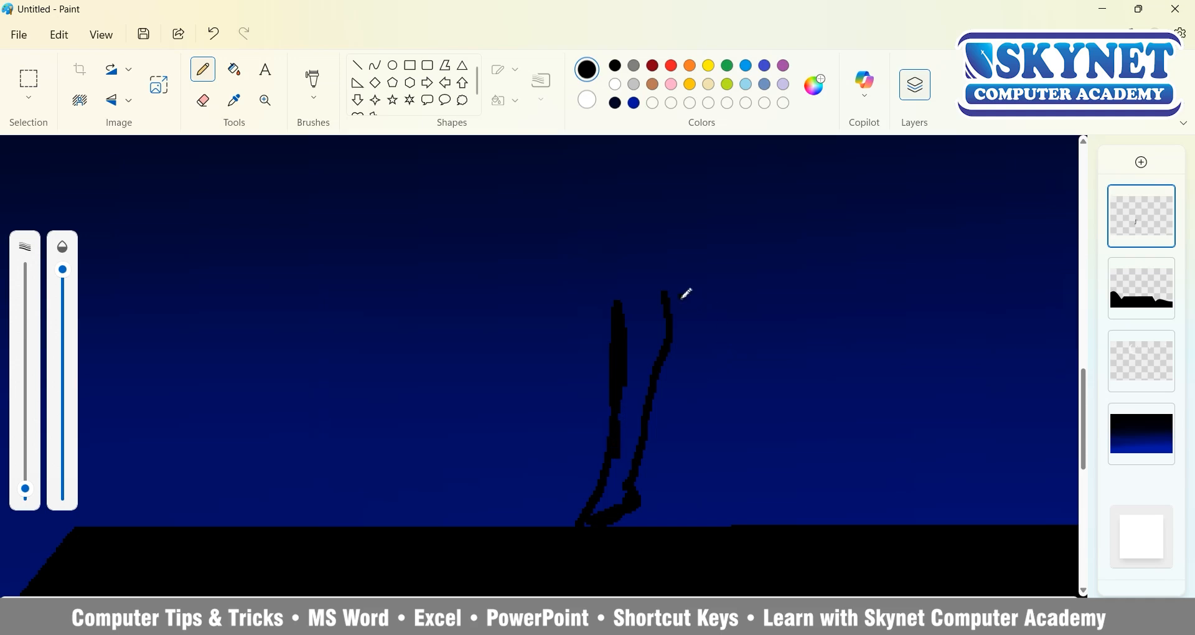
Pencil the outline of the figure's second leg beside the first, reaching down towards the trapezoid's upper edge
{"action": "left_click_drag", "start_coordinate": [683, 360], "coordinate": [690, 428]}
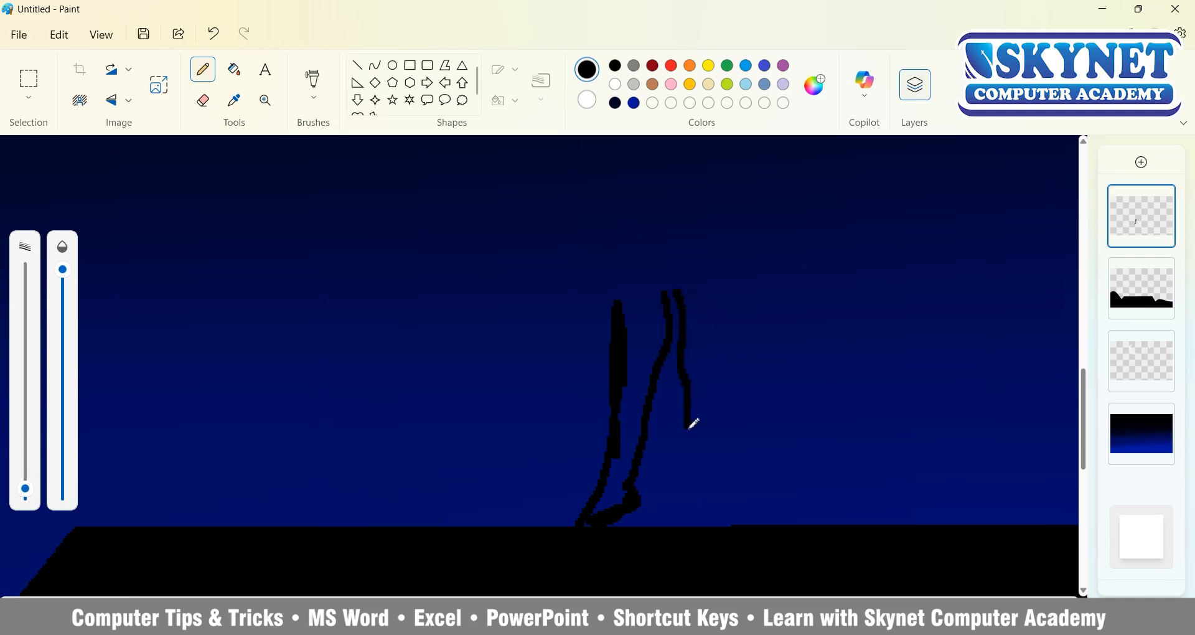
{"action": "left_click_drag", "start_coordinate": [686, 483], "coordinate": [680, 522]}
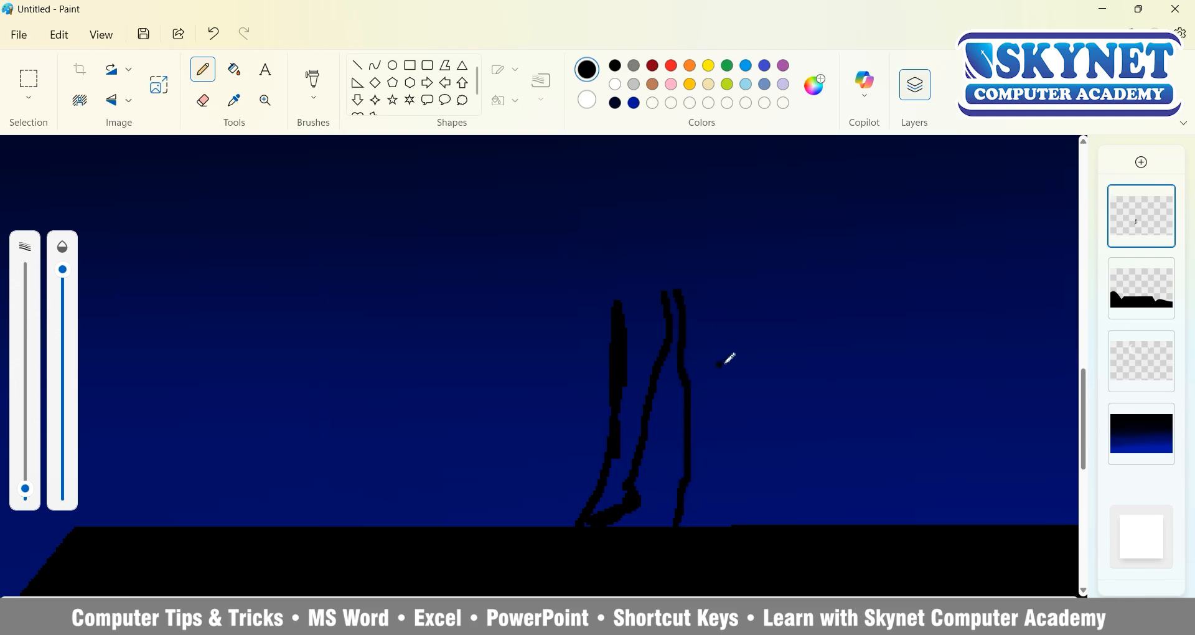
{"action": "mouse_move", "coordinate": [732, 315]}
{"action": "left_mouse_down"}
{"action": "mouse_move", "coordinate": [732, 400]}
{"action": "mouse_move", "coordinate": [725, 466]}
{"action": "left_mouse_up"}
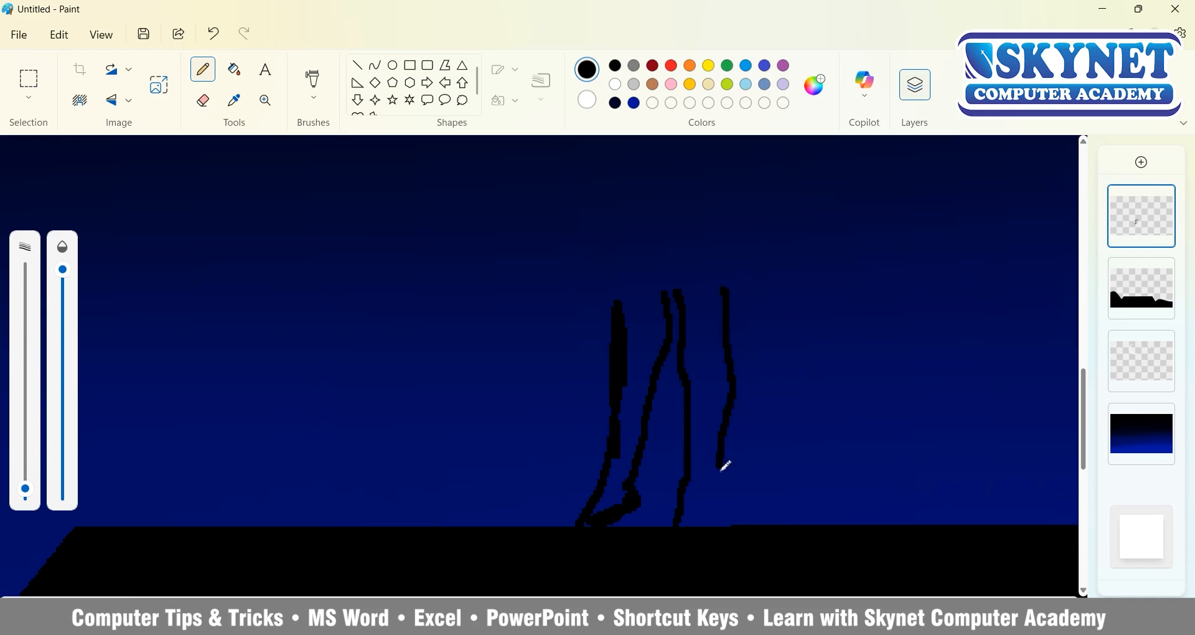
Pencil the figure's flared dress above the legs, with the lowered arm, shoulder and rounded top of the head
{"action": "scroll", "coordinate": [688, 456], "scroll_direction": "down", "scroll_amount": 6}
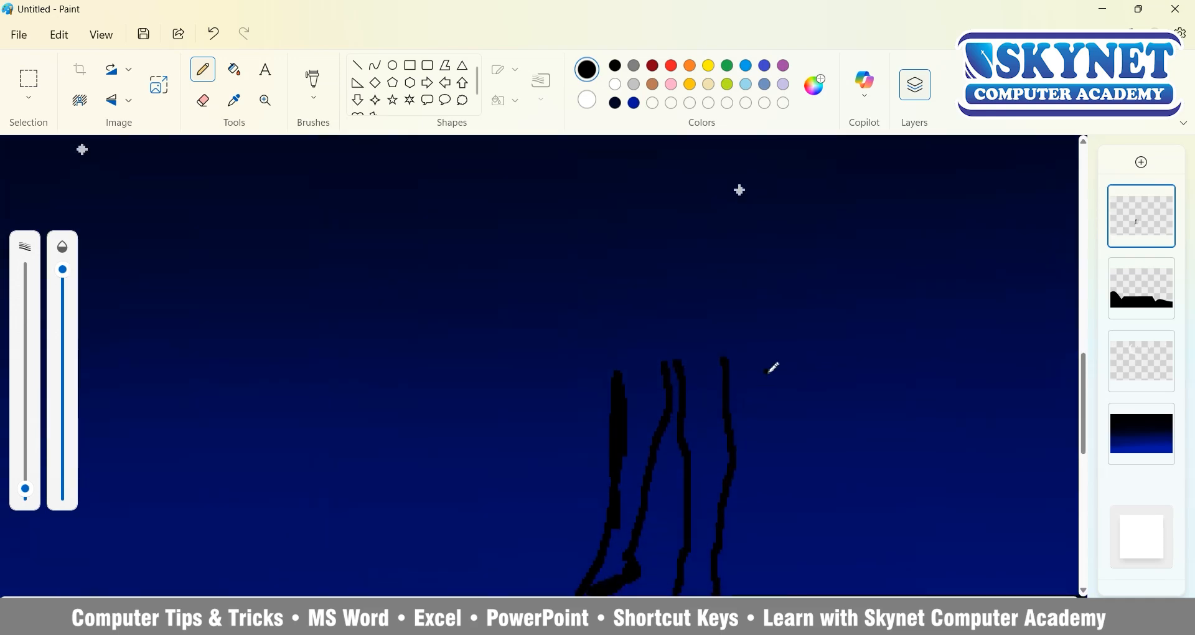
{"action": "scroll", "coordinate": [439, 370], "scroll_direction": "up", "scroll_amount": 4}
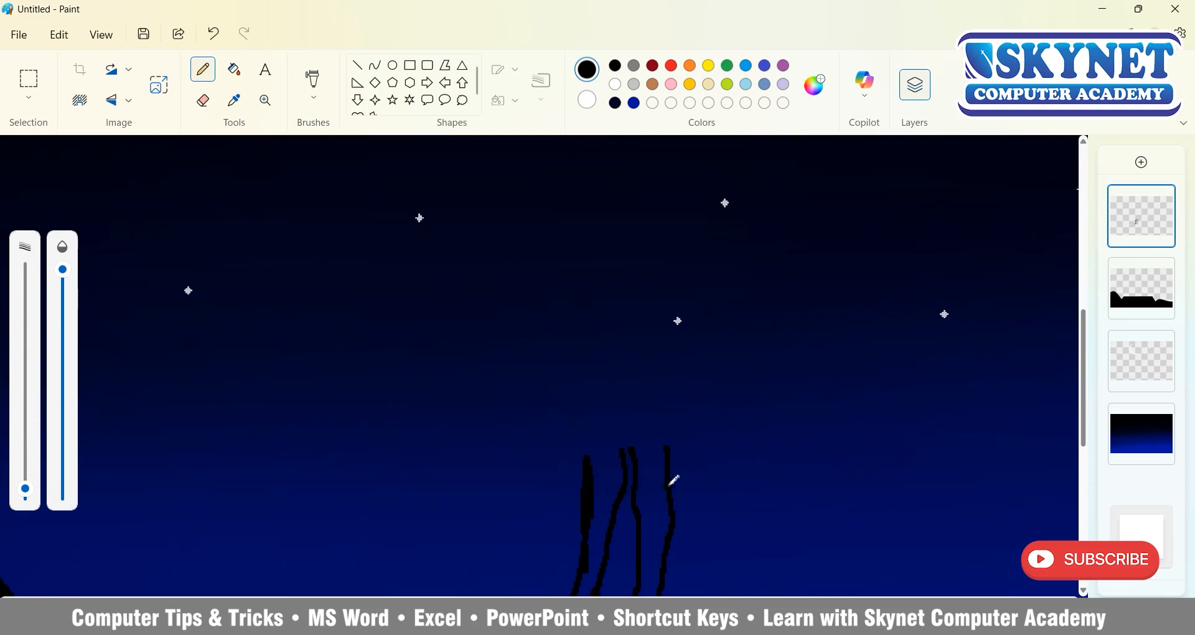
{"action": "left_click_drag", "start_coordinate": [620, 479], "coordinate": [489, 510]}
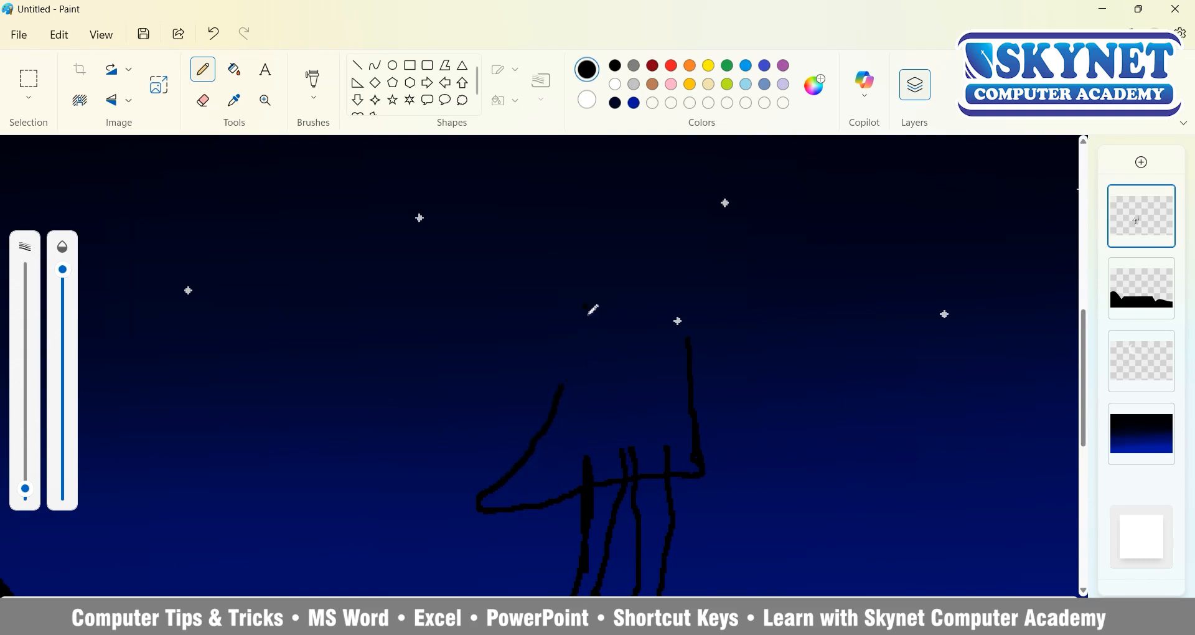
{"action": "scroll", "coordinate": [688, 398], "scroll_direction": "up", "scroll_amount": 2}
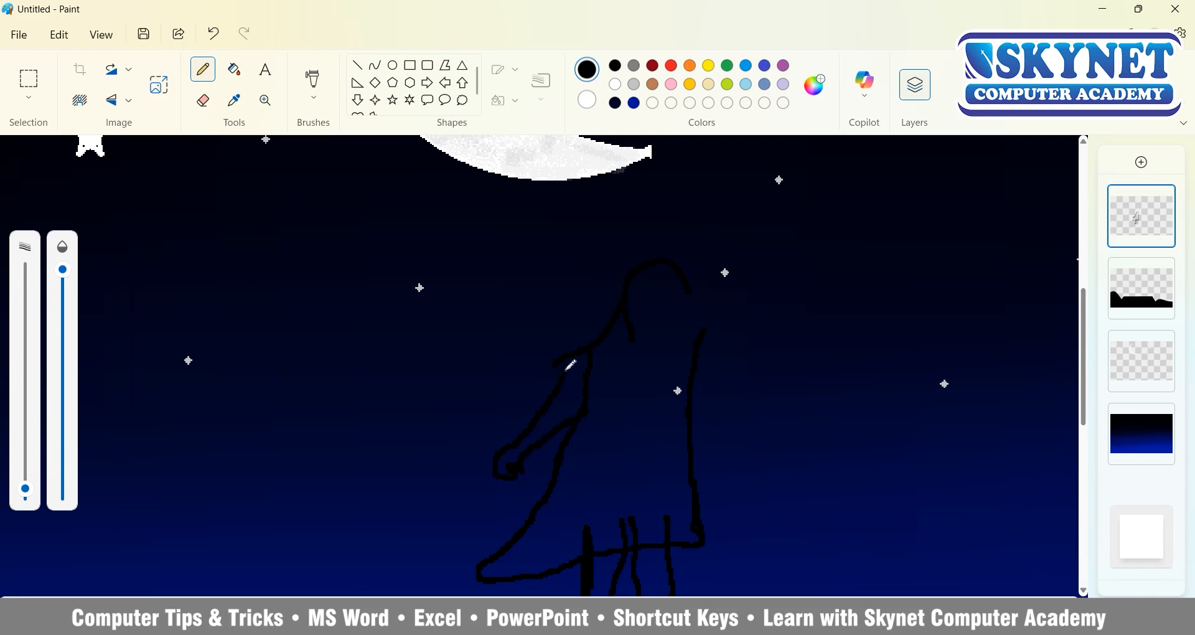
Hide the gradient sky layer and make the figure's layer active again
{"action": "left_click", "coordinate": [234, 614]}
{"action": "left_click", "coordinate": [1136, 452]}
{"action": "left_click", "coordinate": [1161, 415]}
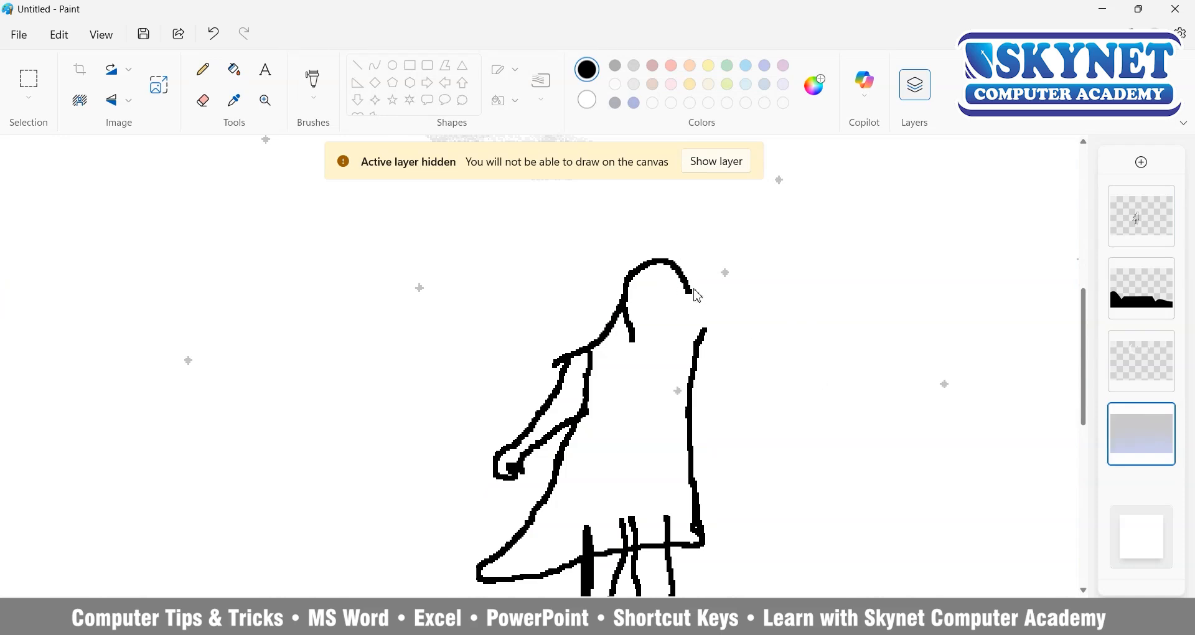
{"action": "left_click", "coordinate": [1147, 213]}
Pencil the figure's raised arm reaching towards the moon, and add a hand with thin, spread fingers using a smaller pencil size
{"action": "mouse_move", "coordinate": [689, 291]}
{"action": "left_mouse_down"}
{"action": "mouse_move", "coordinate": [717, 209]}
{"action": "mouse_move", "coordinate": [750, 215]}
{"action": "mouse_move", "coordinate": [702, 334]}
{"action": "mouse_move", "coordinate": [710, 296]}
{"action": "mouse_move", "coordinate": [737, 342]}
{"action": "left_mouse_up"}
{"action": "scroll", "coordinate": [722, 308], "scroll_direction": "up", "scroll_amount": 3}
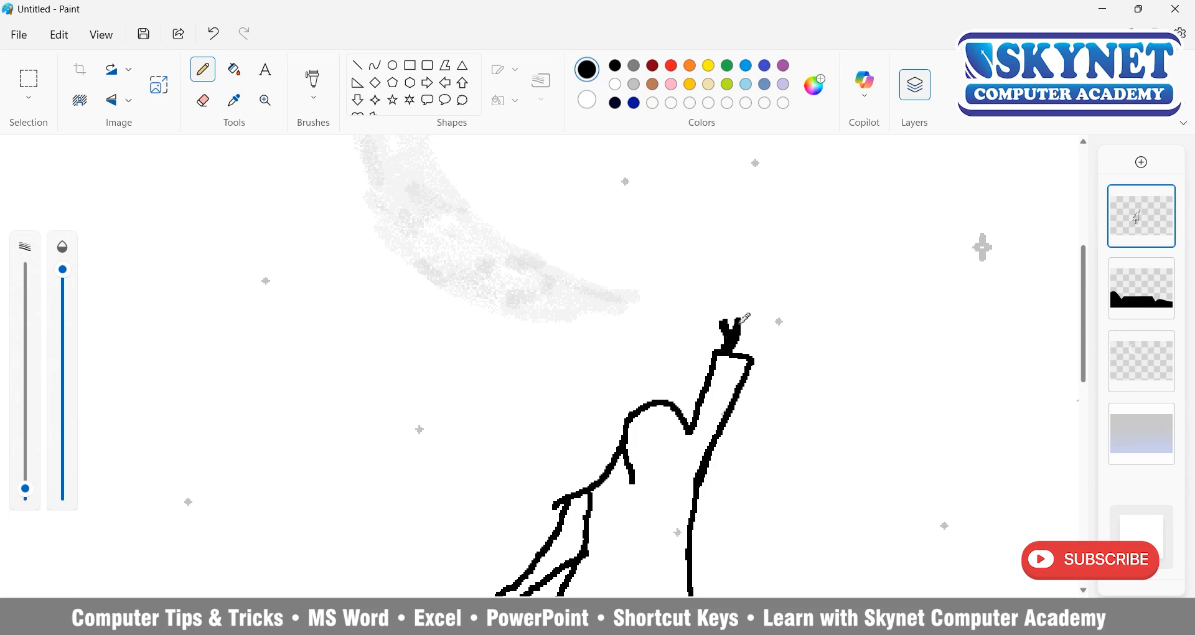
{"action": "scroll", "coordinate": [622, 305], "scroll_direction": "up", "scroll_amount": 2}
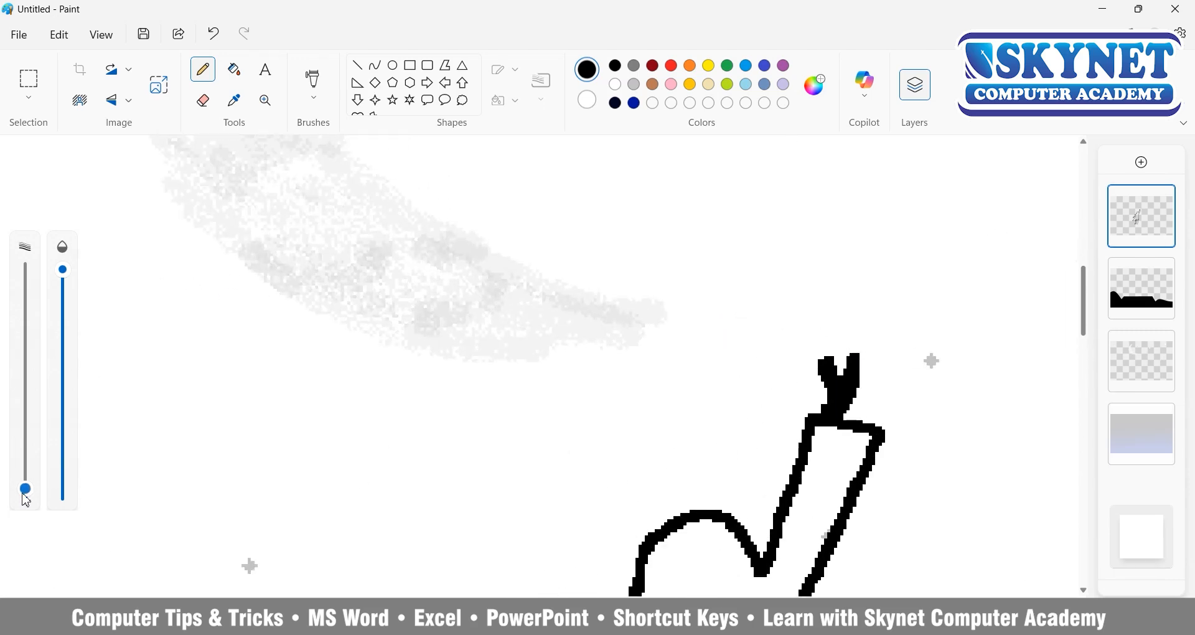
{"action": "mouse_move", "coordinate": [851, 358]}
{"action": "left_mouse_down"}
{"action": "mouse_move", "coordinate": [854, 345]}
{"action": "mouse_move", "coordinate": [858, 355]}
{"action": "left_mouse_up"}
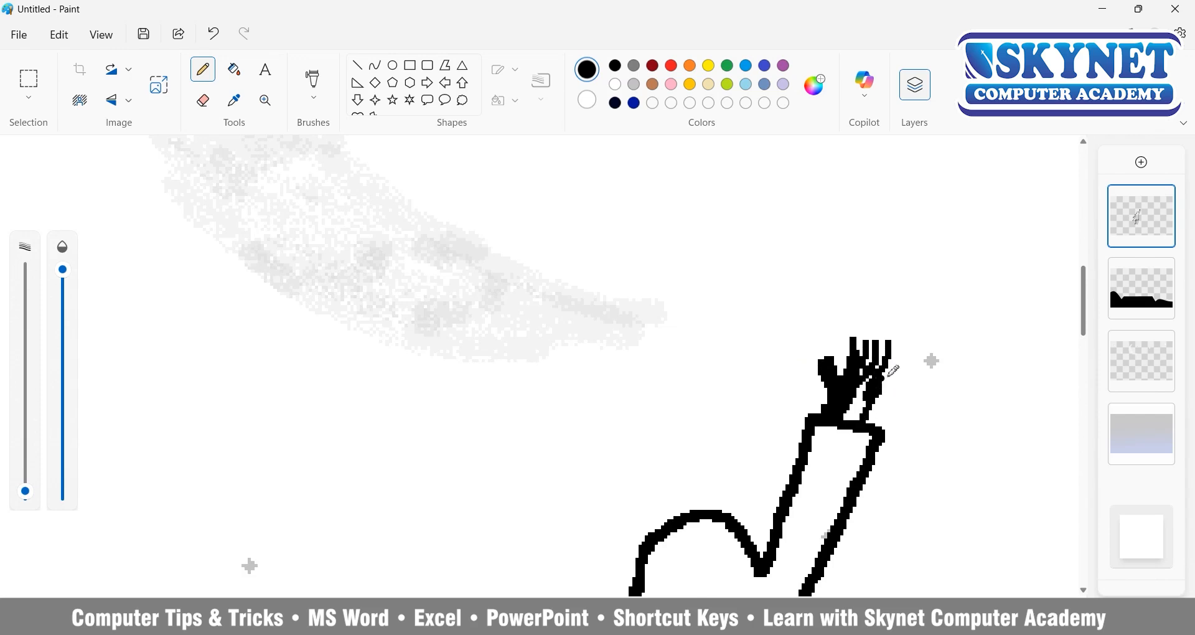
{"action": "scroll", "coordinate": [884, 376], "scroll_direction": "up", "scroll_amount": 1}
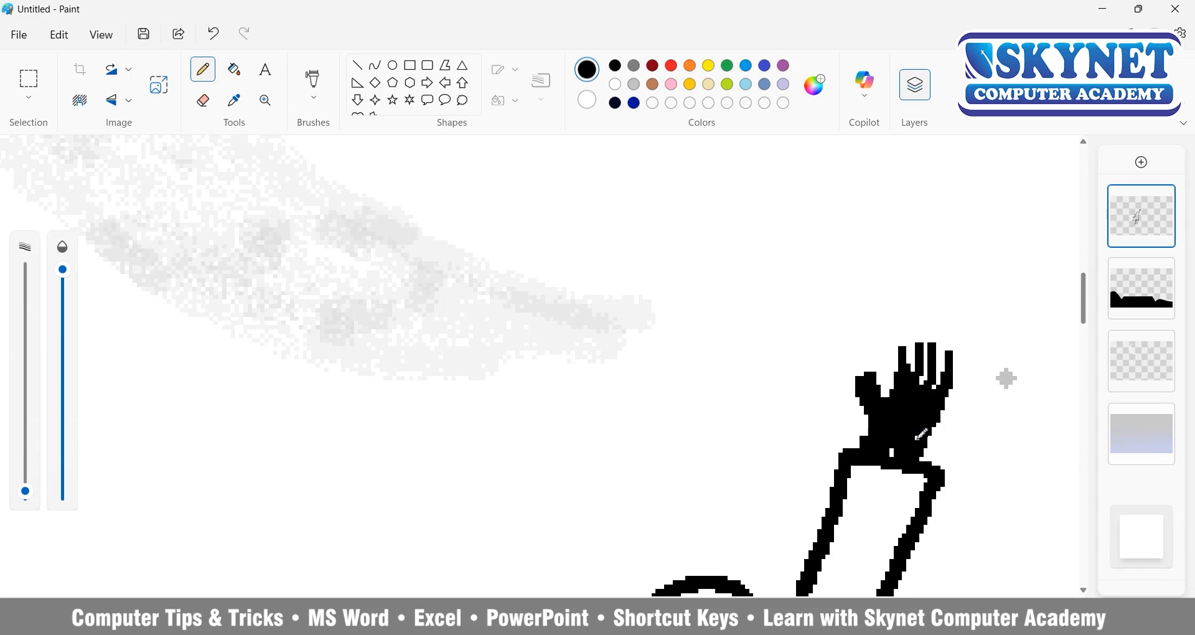
Fill the figure's head, dress, arms and legs with black
{"action": "scroll", "coordinate": [908, 430], "scroll_direction": "down", "scroll_amount": 2}
{"action": "left_click", "coordinate": [230, 76]}
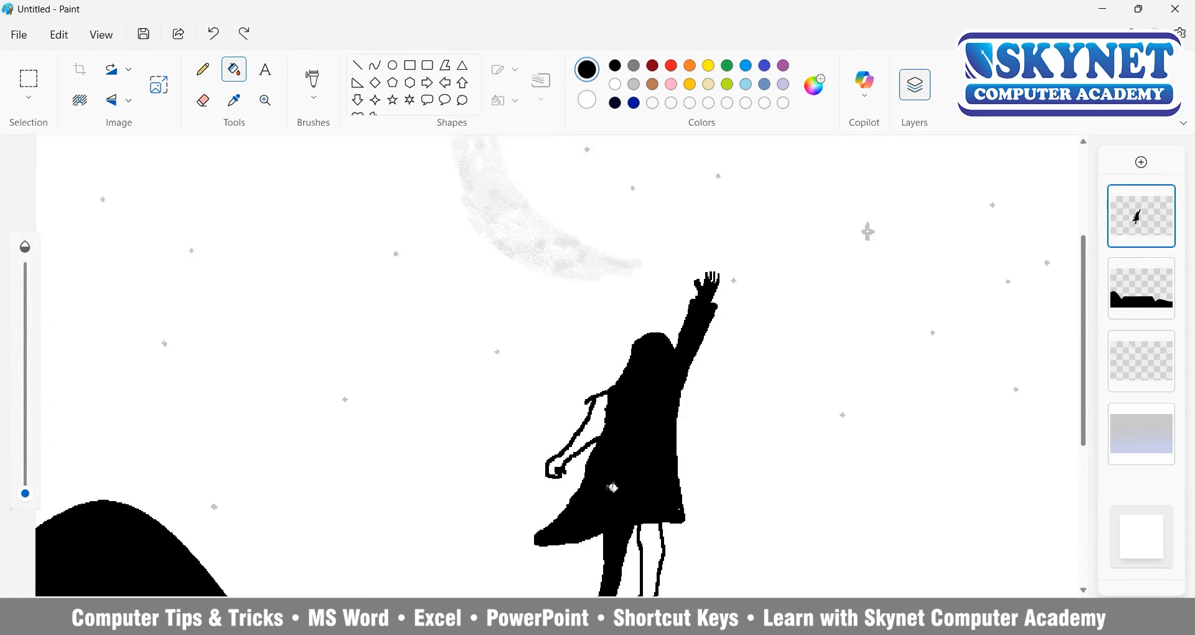
{"action": "left_click", "coordinate": [591, 429]}
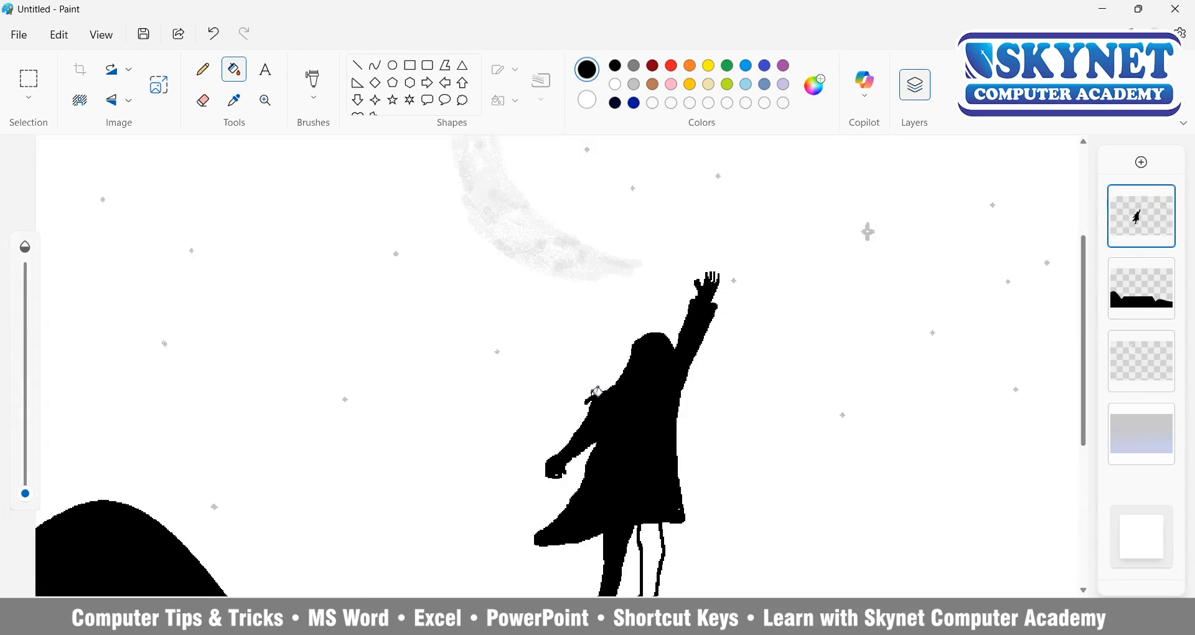
{"action": "scroll", "coordinate": [630, 516], "scroll_direction": "down", "scroll_amount": 3}
Paint windblown black hair strands streaming from the back of the figure's head with a textured brush at its smallest size
{"action": "left_click", "coordinate": [313, 81]}
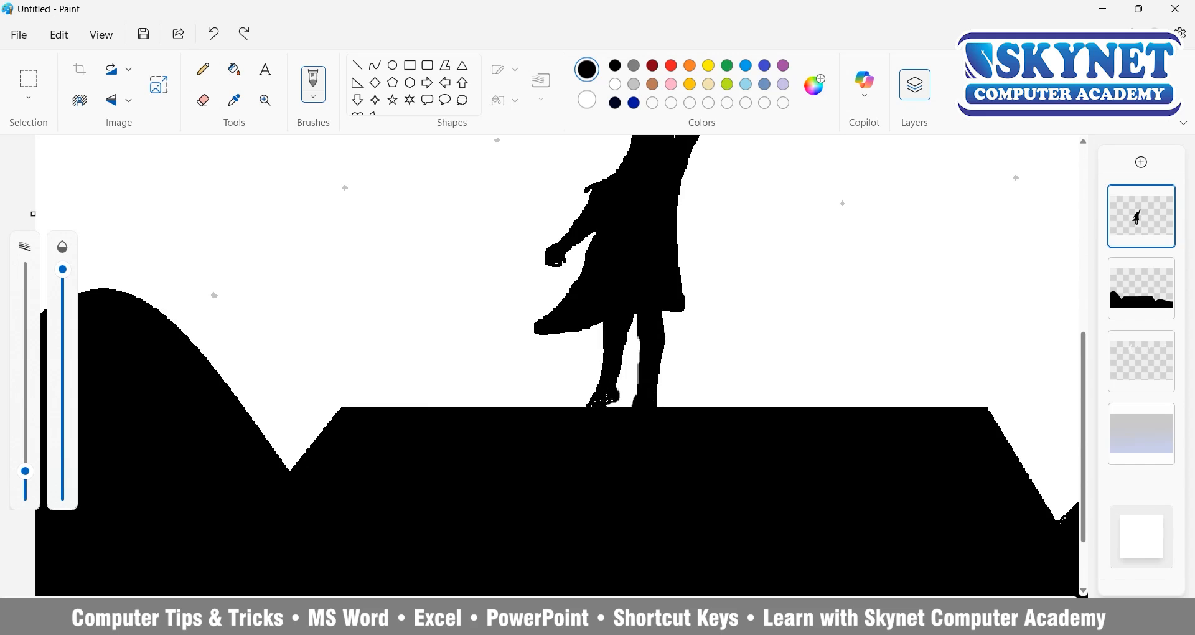
{"action": "scroll", "coordinate": [615, 439], "scroll_direction": "up", "scroll_amount": 5}
{"action": "left_click", "coordinate": [313, 96]}
{"action": "left_click", "coordinate": [398, 409]}
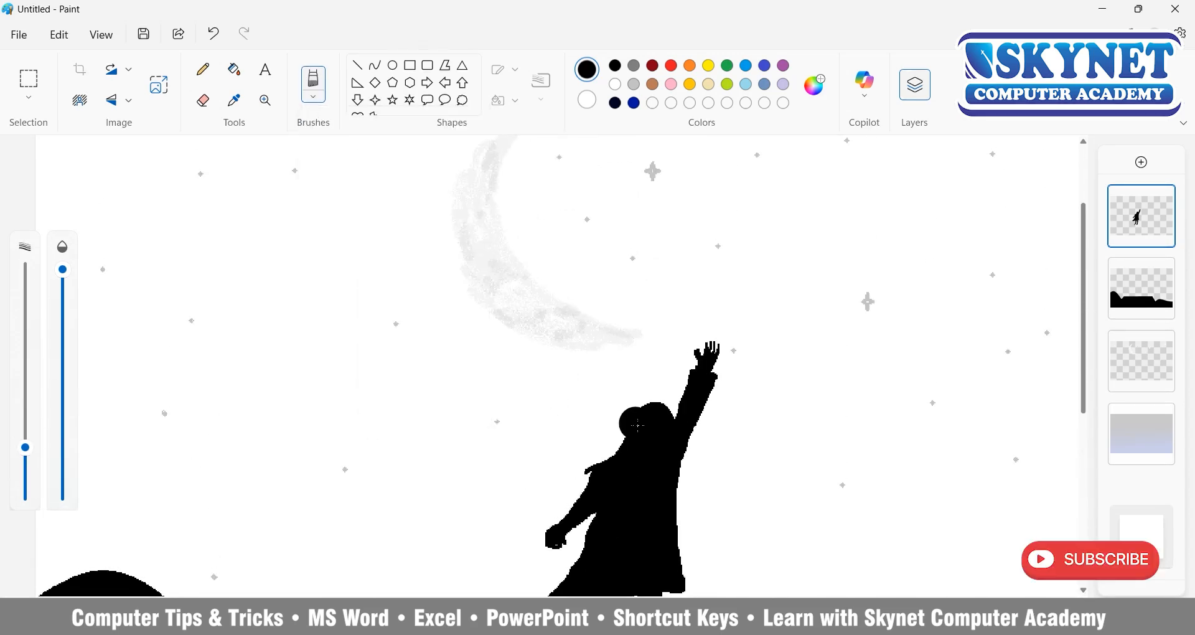
{"action": "scroll", "coordinate": [619, 485], "scroll_direction": "up", "scroll_amount": 5}
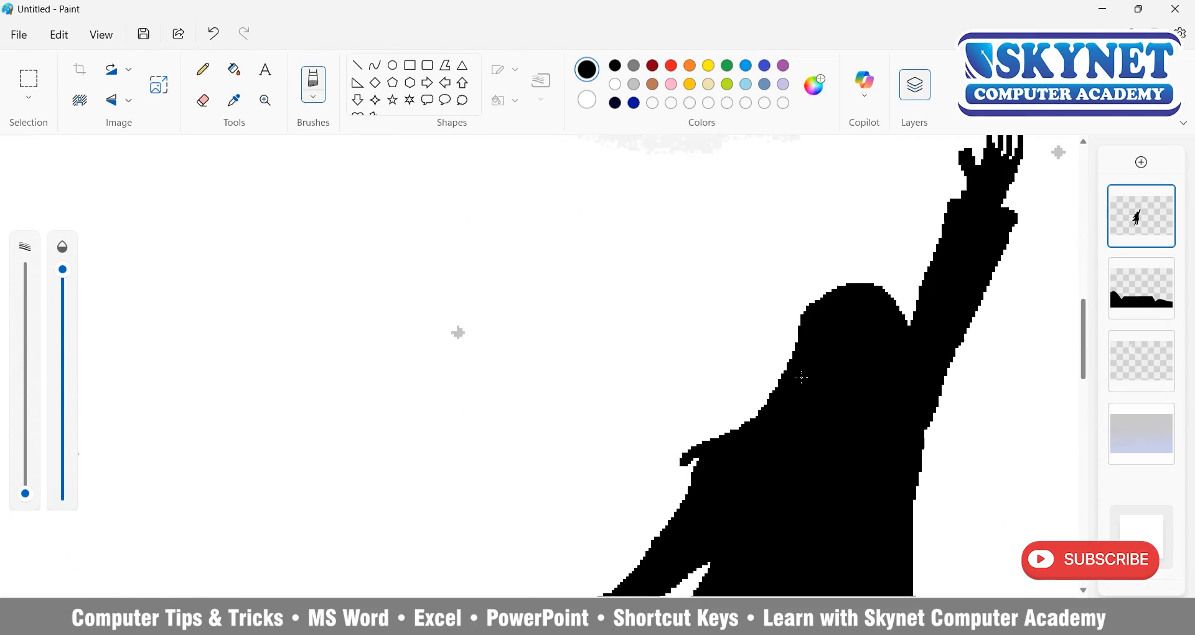
{"action": "mouse_move", "coordinate": [867, 313]}
{"action": "left_mouse_down"}
{"action": "mouse_move", "coordinate": [794, 370]}
{"action": "mouse_move", "coordinate": [636, 441]}
{"action": "left_mouse_up"}
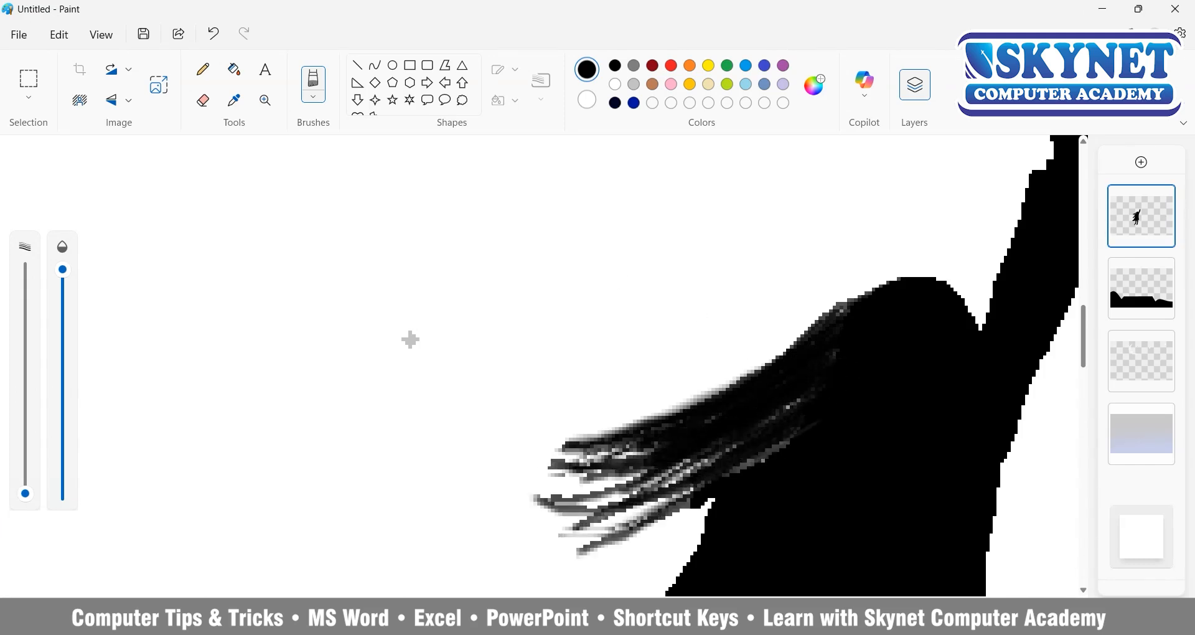
{"action": "scroll", "coordinate": [778, 338], "scroll_direction": "down", "scroll_amount": 3}
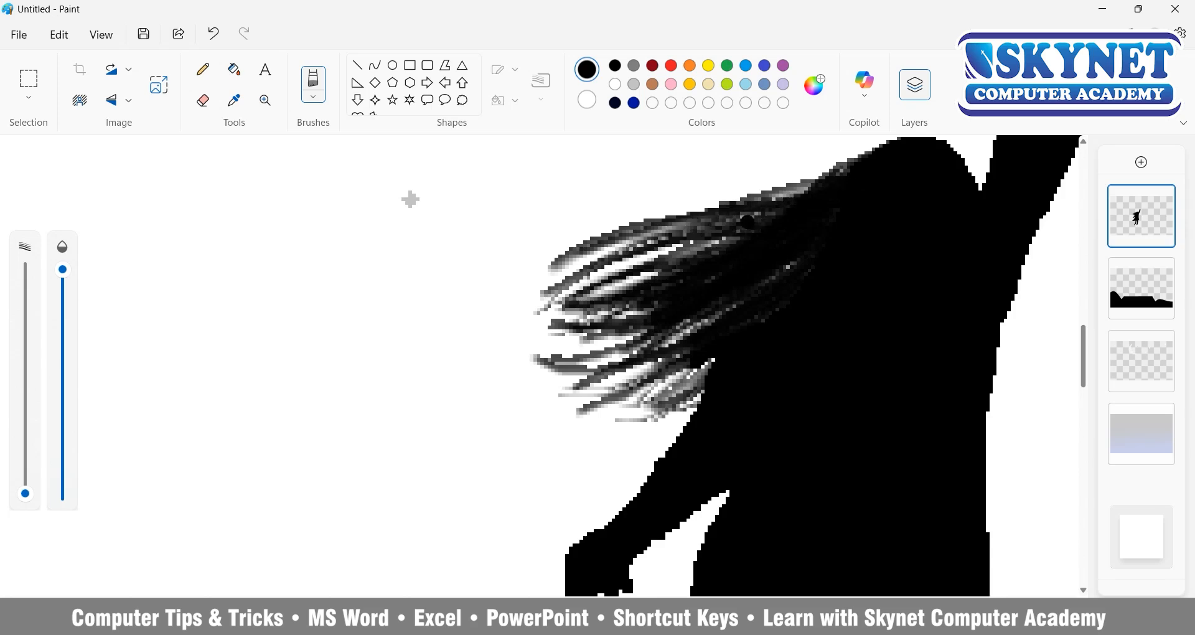
Show the gradient sky layer again and select everything on the figure's layer
{"action": "scroll", "coordinate": [235, 331], "scroll_direction": "down", "scroll_amount": 5}
{"action": "left_click", "coordinate": [1120, 430]}
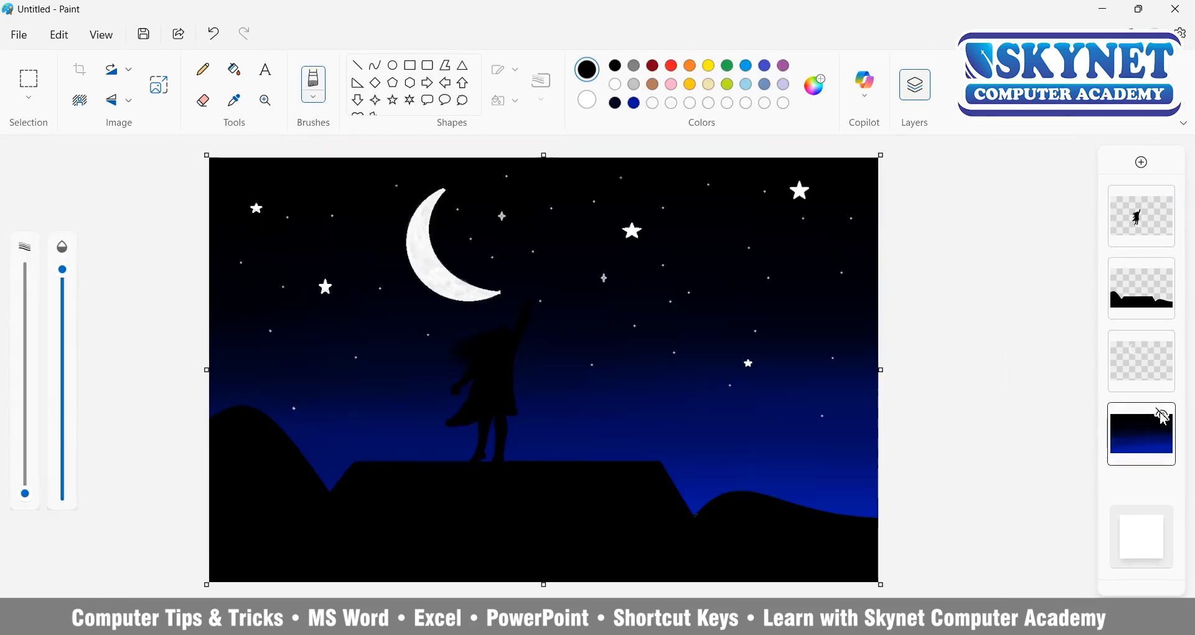
{"action": "left_click", "coordinate": [1142, 211]}
{"action": "key", "text": "ctrl+a"}
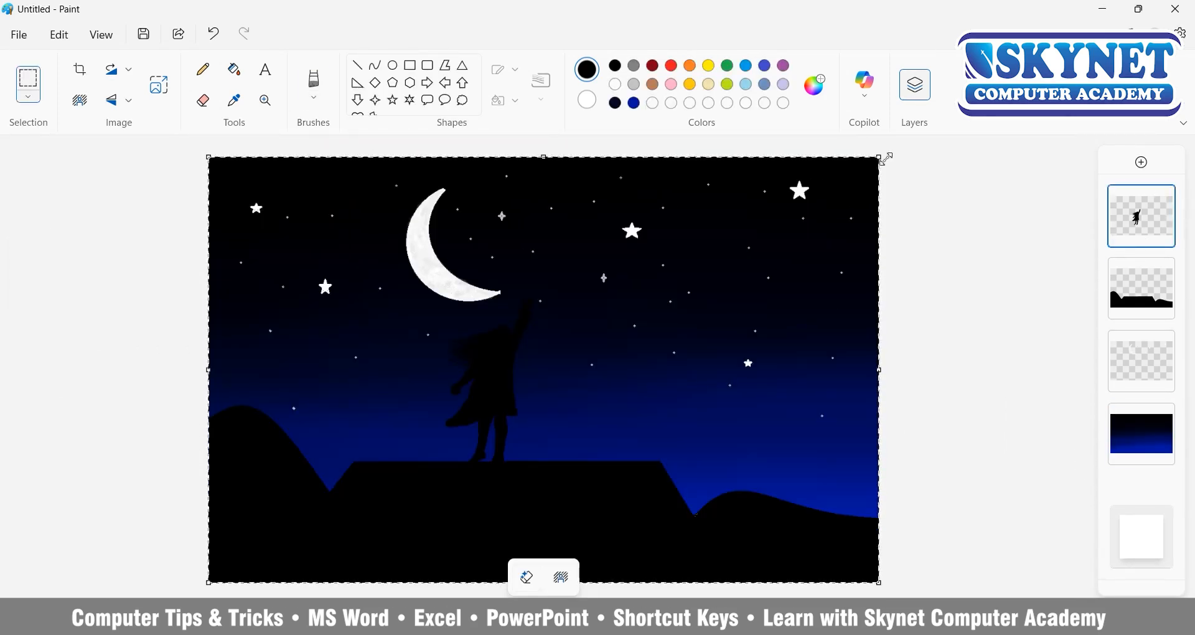
Scale the figure down and move it so its feet stand on the flat hilltop
{"action": "left_click_drag", "start_coordinate": [879, 156], "coordinate": [803, 235]}
{"action": "left_click_drag", "start_coordinate": [478, 404], "coordinate": [574, 380]}
{"action": "left_click_drag", "start_coordinate": [898, 215], "coordinate": [862, 237]}
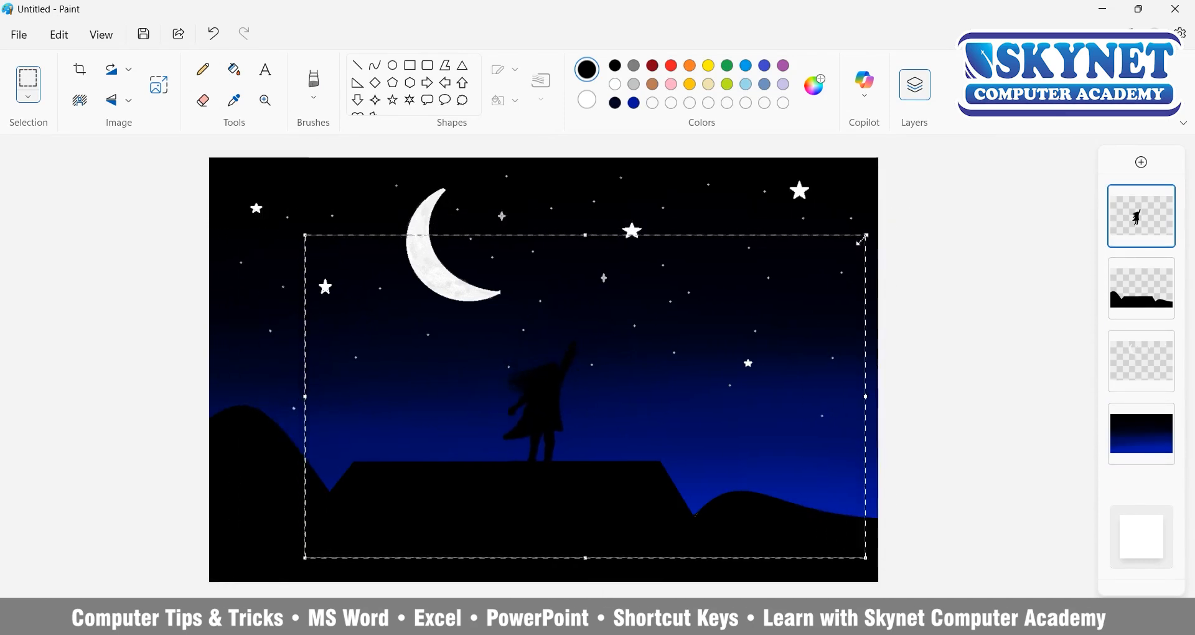
{"action": "left_click_drag", "start_coordinate": [591, 396], "coordinate": [600, 389]}
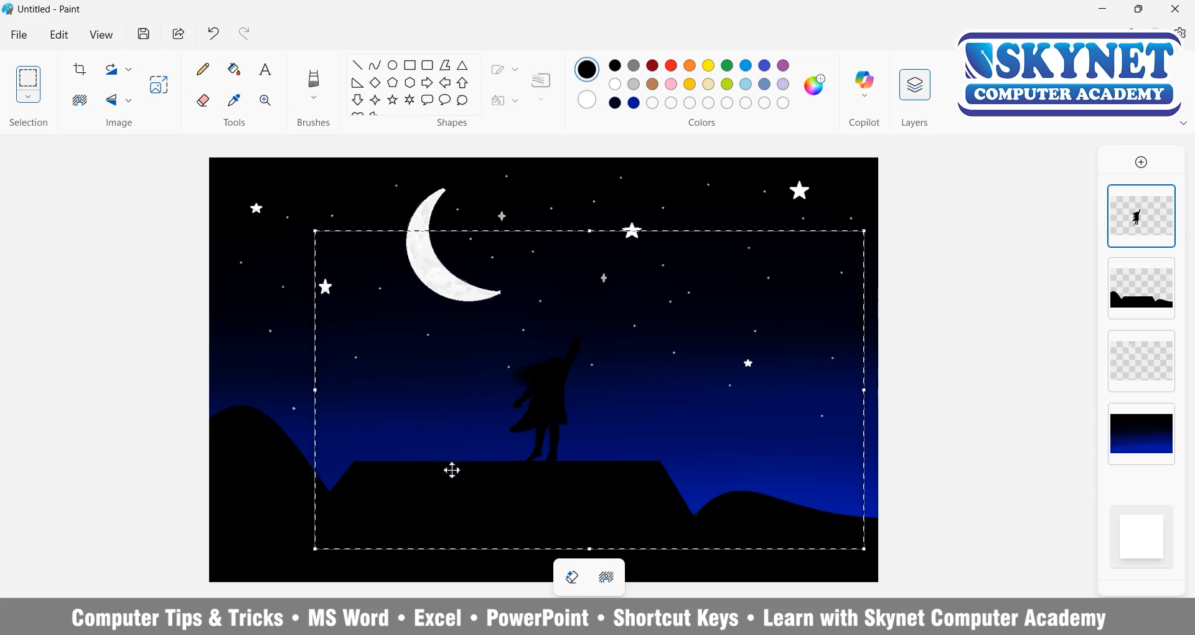
{"action": "left_click", "coordinate": [156, 460]}
Draw a white five-point star at the figure's raised hand on the stars layer and fill it with white
{"action": "scroll", "coordinate": [587, 360], "scroll_direction": "up", "scroll_amount": 3, "text": "ctrl"}
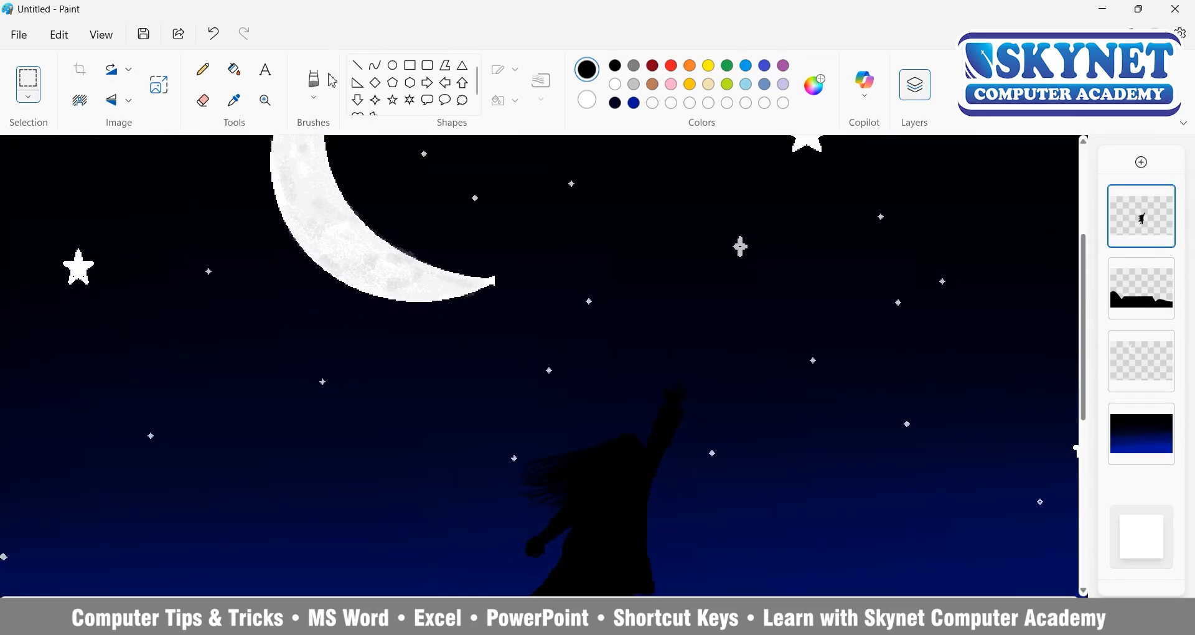
{"action": "left_click", "coordinate": [1139, 339]}
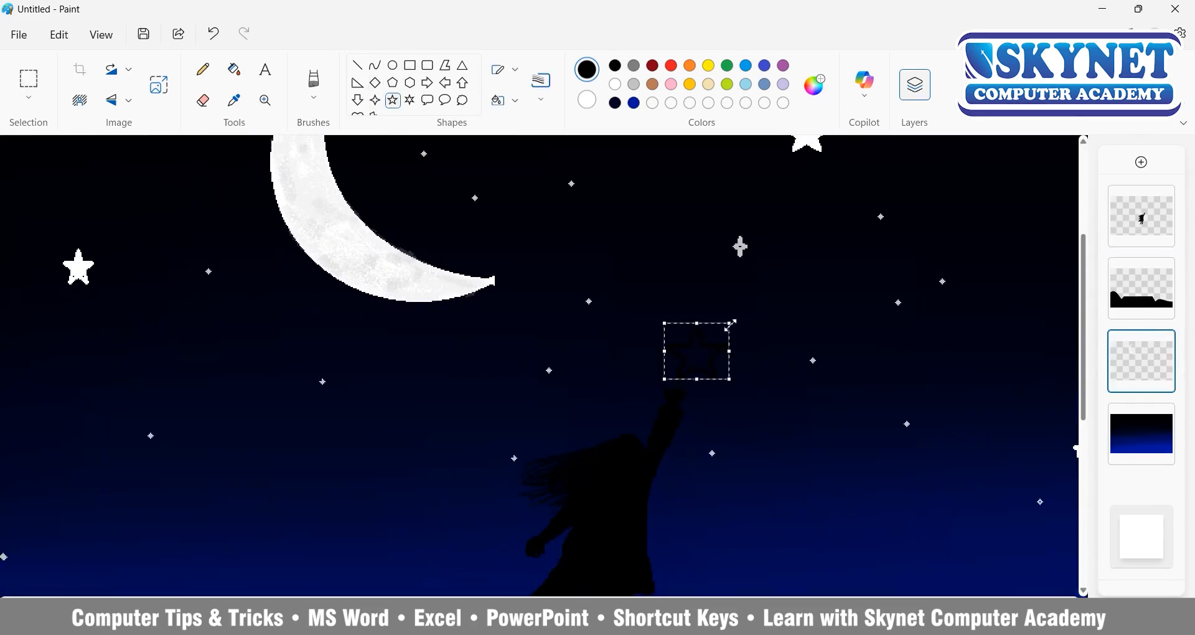
{"action": "left_click", "coordinate": [615, 84]}
{"action": "left_click_drag", "start_coordinate": [694, 347], "coordinate": [669, 367]}
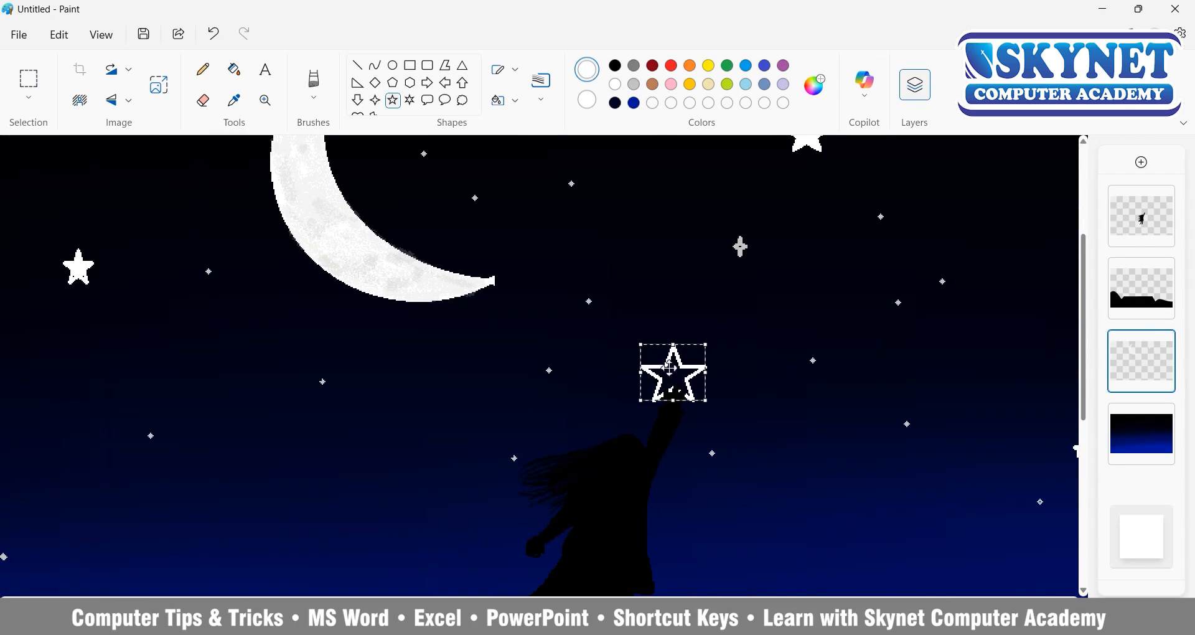
{"action": "left_click", "coordinate": [234, 69]}
{"action": "left_click", "coordinate": [675, 372]}
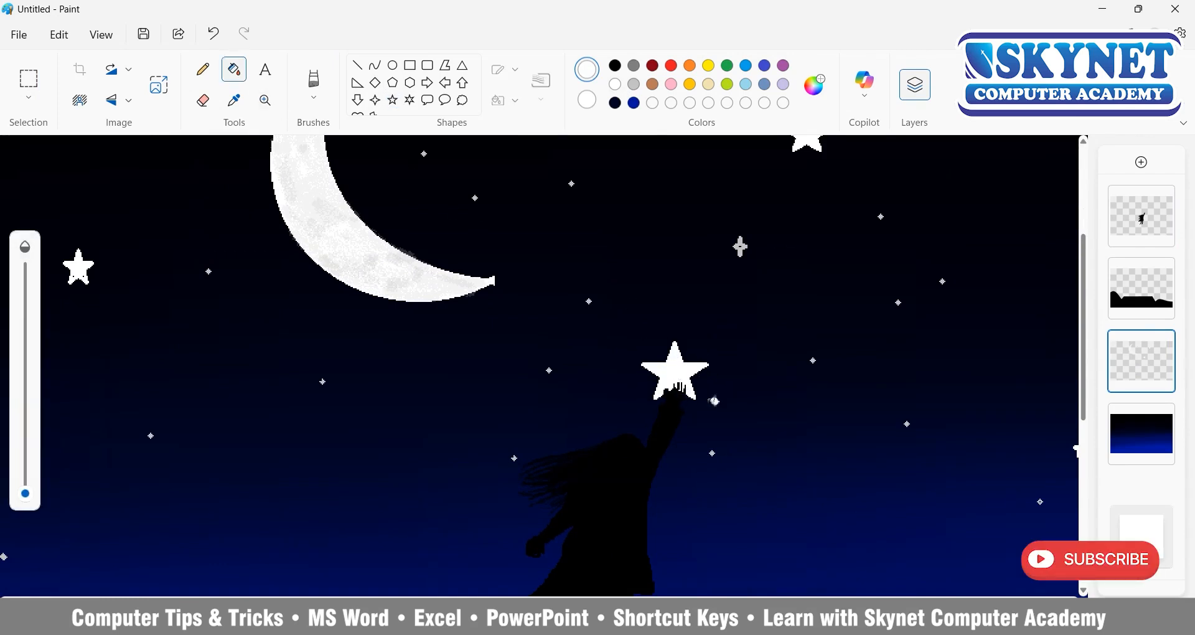
Select the star at the raised hand and nudge it slightly so it sits on the fingertips
{"action": "scroll", "coordinate": [711, 352], "scroll_direction": "down", "scroll_amount": 2}
{"action": "left_click", "coordinate": [28, 81]}
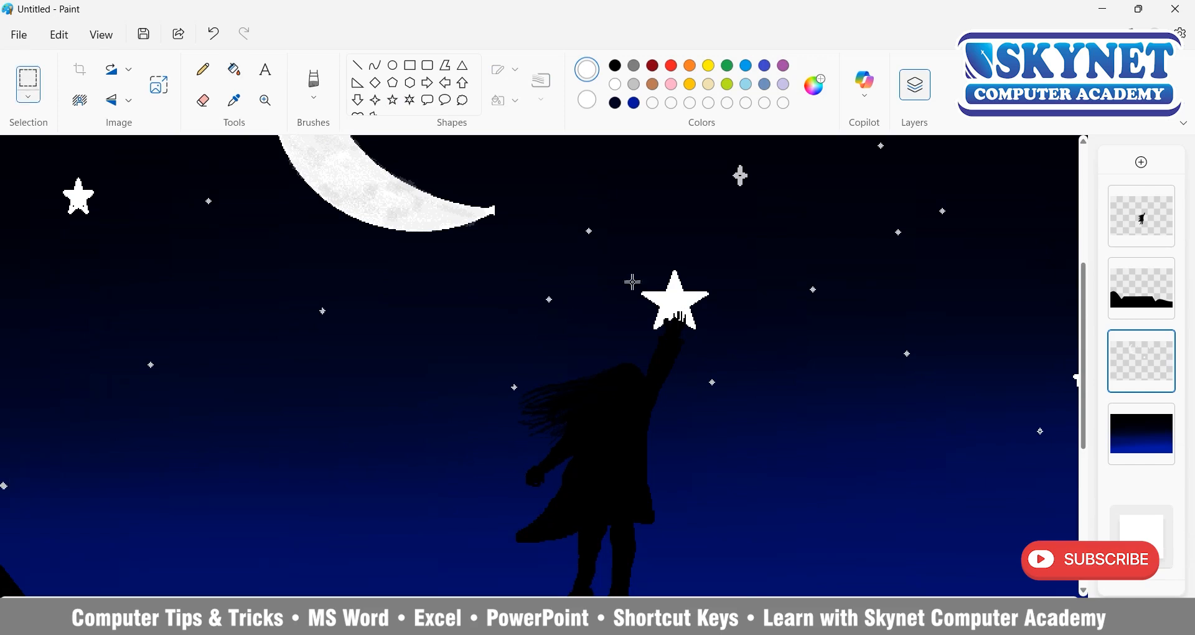
{"action": "left_click_drag", "start_coordinate": [602, 250], "coordinate": [747, 349]}
{"action": "left_click_drag", "start_coordinate": [685, 302], "coordinate": [683, 299]}
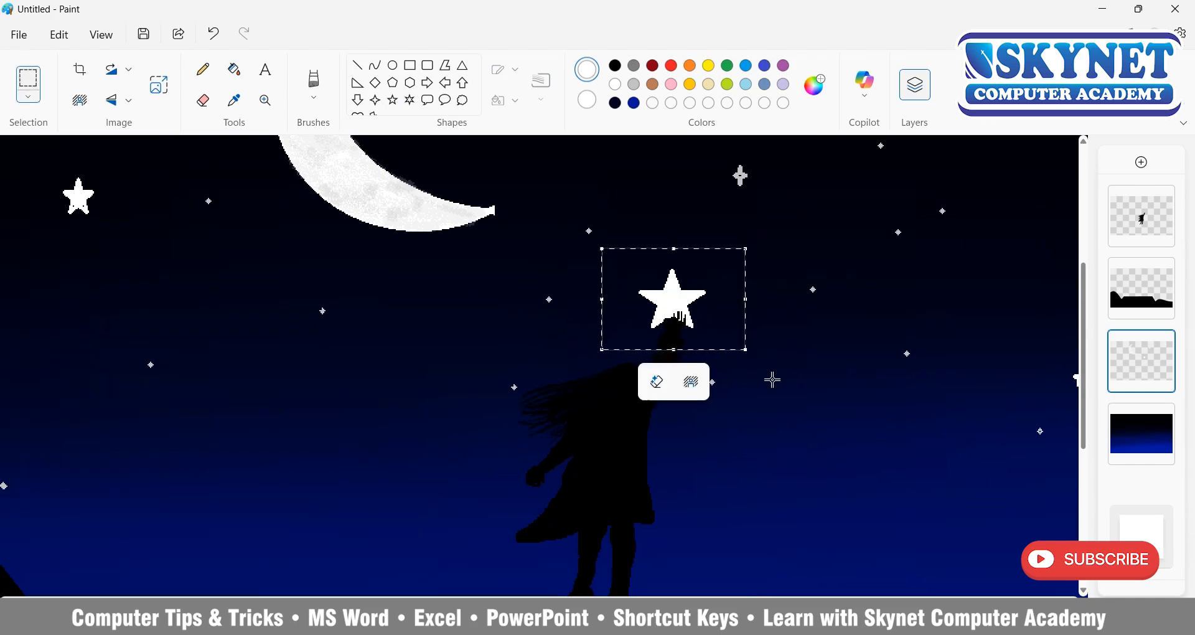
{"action": "left_click", "coordinate": [773, 381]}
Add a new layer between the stars and the gradient sky, and set up a larger Airbrush with reduced opacity
{"action": "left_click", "coordinate": [1143, 166]}
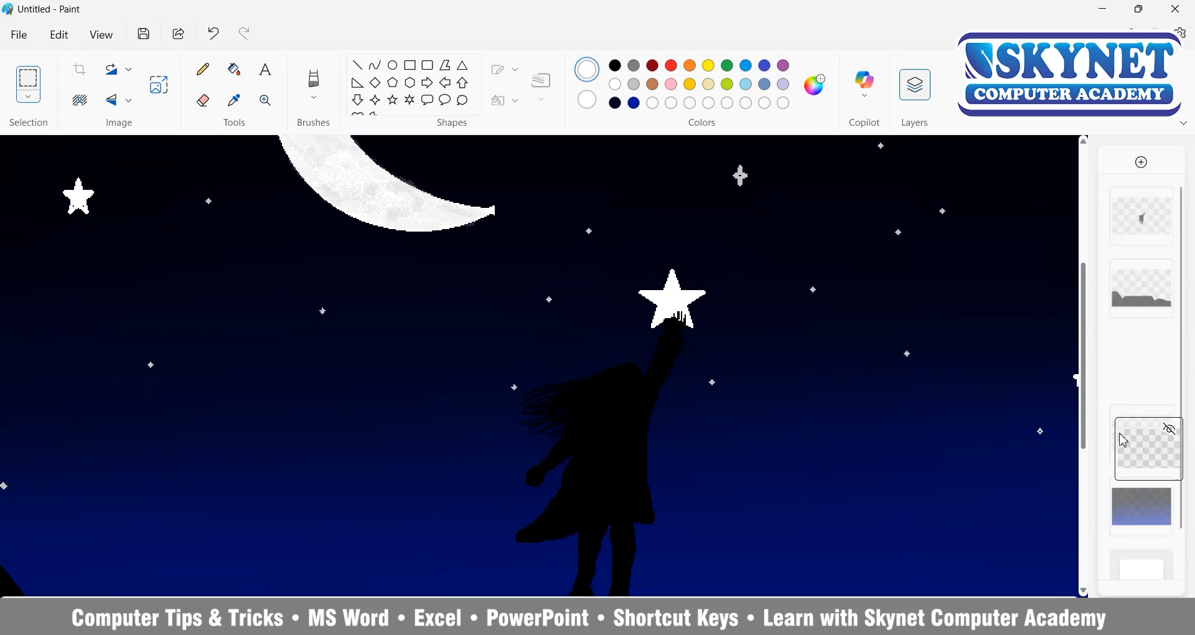
{"action": "left_click", "coordinate": [314, 90]}
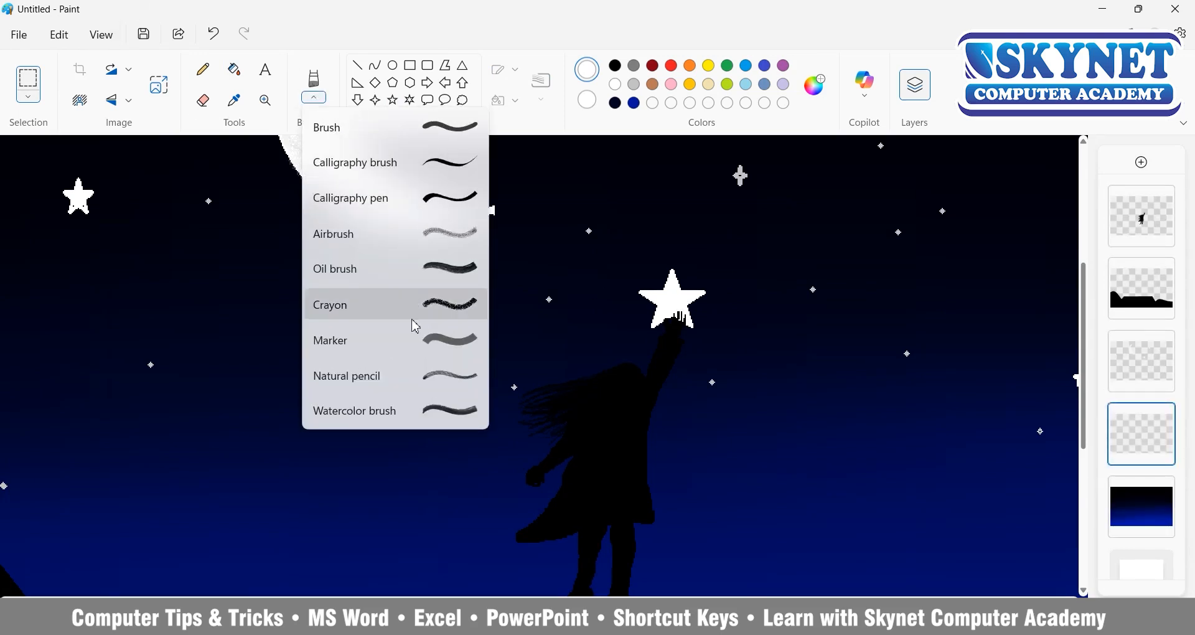
{"action": "left_click", "coordinate": [436, 240]}
{"action": "left_click", "coordinate": [314, 91]}
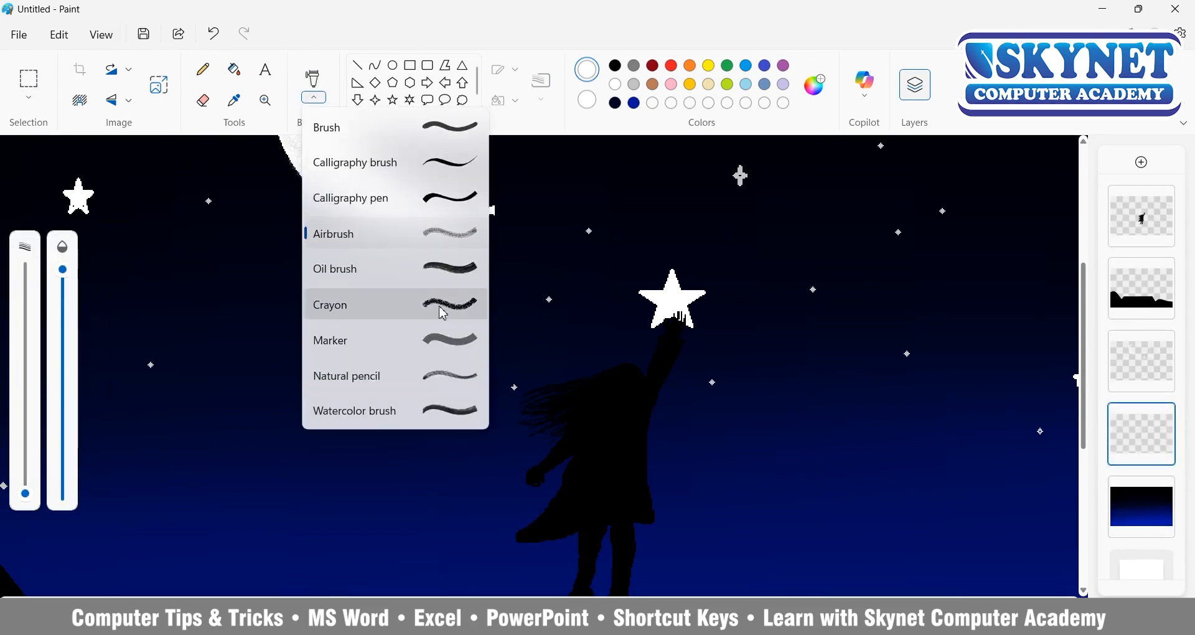
{"action": "left_click", "coordinate": [34, 512]}
{"action": "left_click_drag", "start_coordinate": [63, 269], "coordinate": [62, 443]}
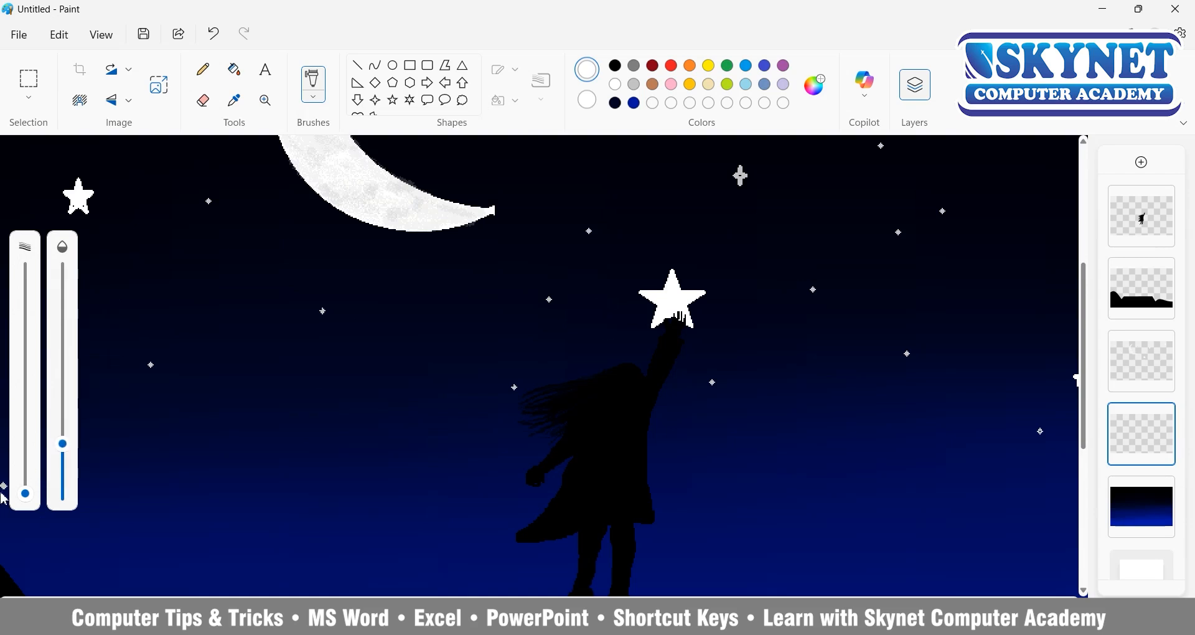
{"action": "left_click_drag", "start_coordinate": [25, 493], "coordinate": [26, 446]}
Try painting a translucent white glow around the held star with several different brushes
{"action": "left_click_drag", "start_coordinate": [656, 294], "coordinate": [676, 280]}
{"action": "mouse_move", "coordinate": [666, 319]}
{"action": "left_mouse_down"}
{"action": "mouse_move", "coordinate": [696, 305]}
{"action": "mouse_move", "coordinate": [675, 280]}
{"action": "left_mouse_up"}
{"action": "key", "text": "ctrl+z"}
{"action": "left_click", "coordinate": [313, 88]}
{"action": "left_click", "coordinate": [443, 303]}
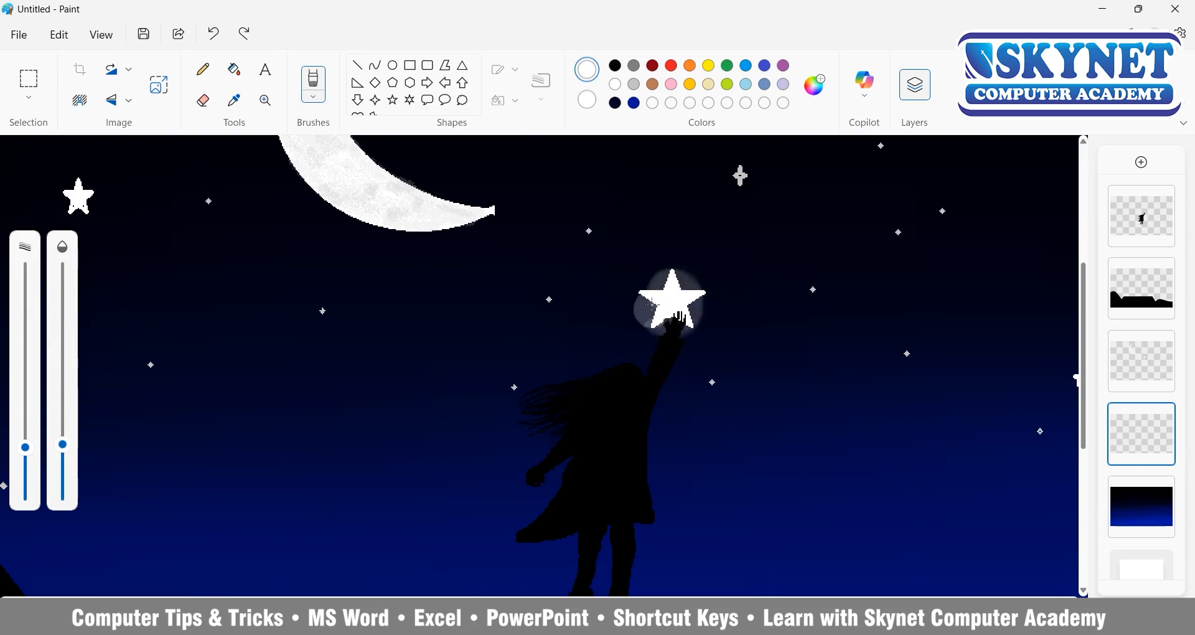
{"action": "left_click", "coordinate": [315, 109]}
{"action": "left_click", "coordinate": [459, 307]}
{"action": "left_click", "coordinate": [66, 277]}
{"action": "left_click_drag", "start_coordinate": [67, 278], "coordinate": [64, 475]}
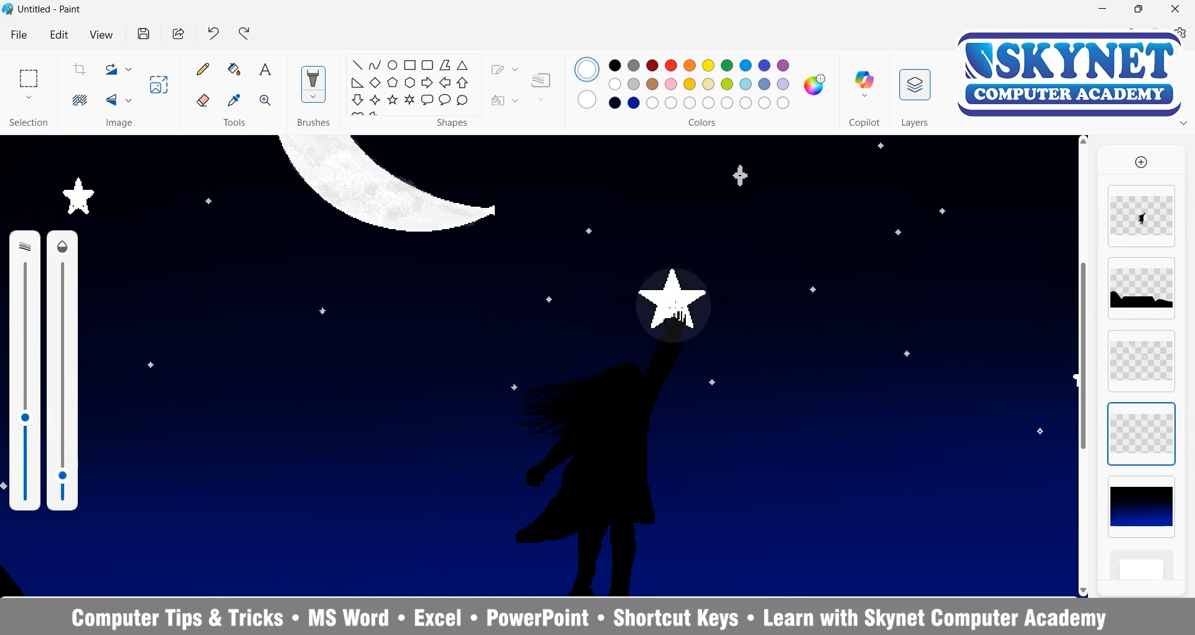
{"action": "left_click_drag", "start_coordinate": [684, 294], "coordinate": [716, 290]}
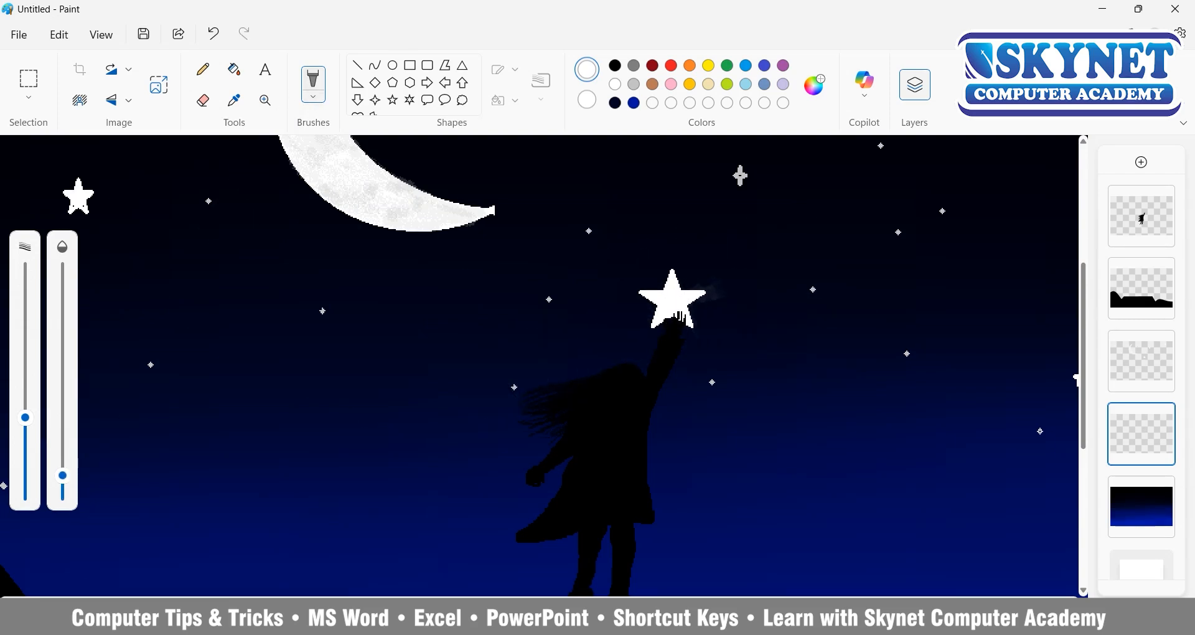
Spray a faint speckled white glow around the held star with a low-opacity Airbrush
{"action": "left_click", "coordinate": [313, 84]}
{"action": "left_click", "coordinate": [439, 194]}
{"action": "mouse_move", "coordinate": [63, 475]}
{"action": "left_mouse_down"}
{"action": "mouse_move", "coordinate": [62, 493]}
{"action": "mouse_move", "coordinate": [63, 471]}
{"action": "left_mouse_up"}
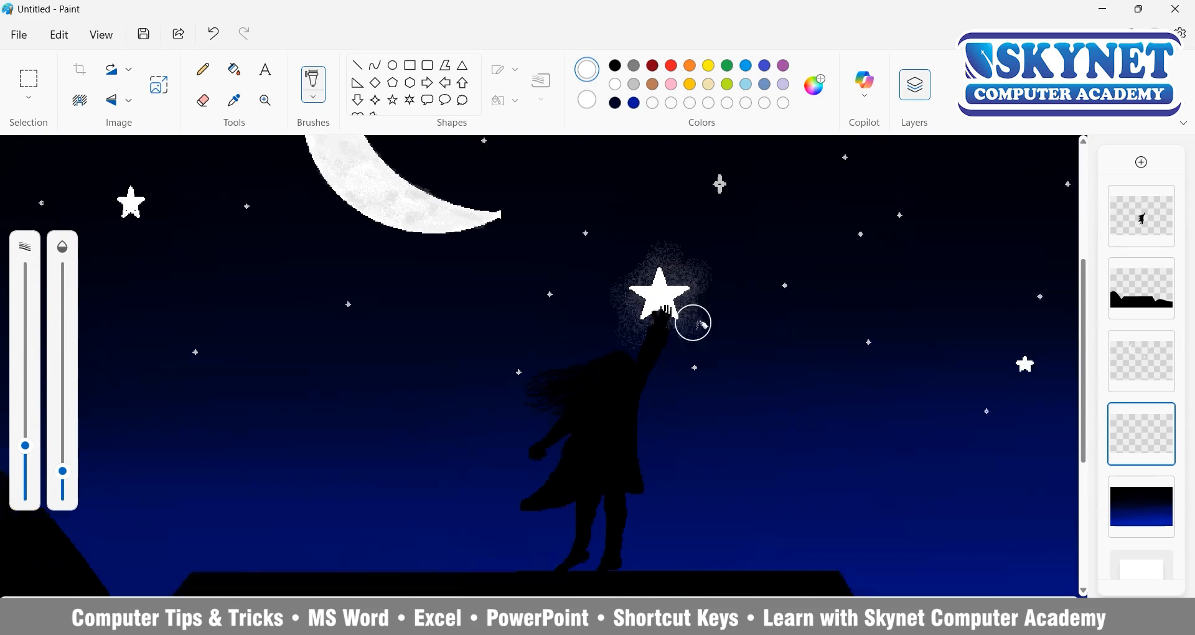
Spray fine white stardust across the night sky with a very large Airbrush, gradually raising its opacity
{"action": "scroll", "coordinate": [410, 449], "scroll_direction": "down", "scroll_amount": 2}
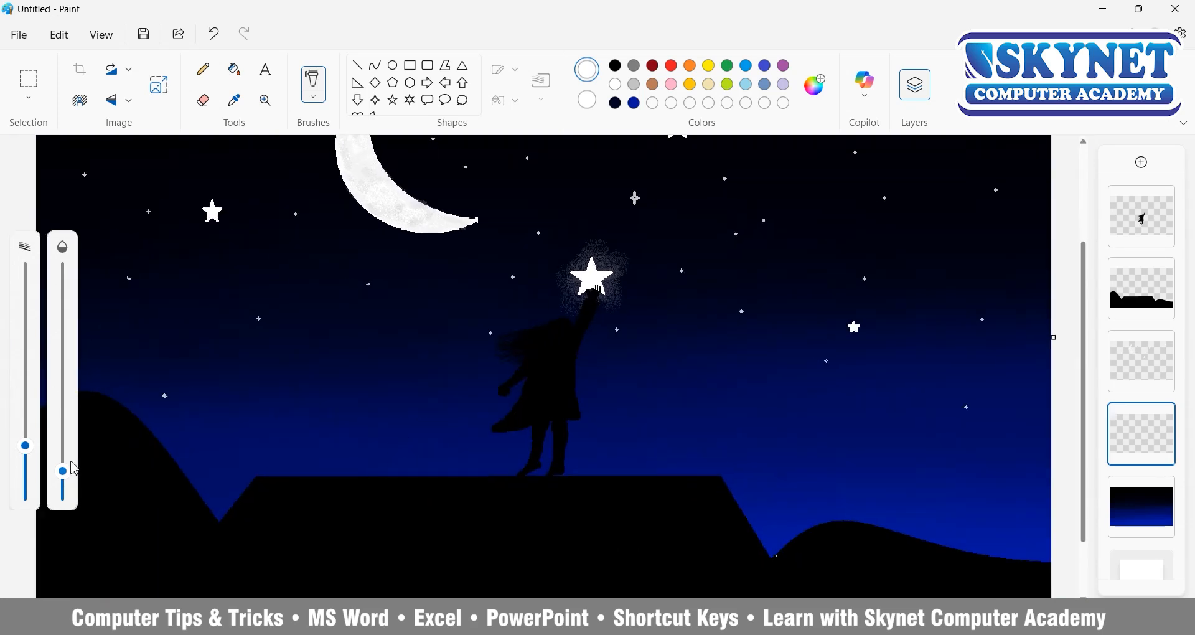
{"action": "left_click_drag", "start_coordinate": [62, 471], "coordinate": [62, 474]}
{"action": "left_click_drag", "start_coordinate": [25, 445], "coordinate": [25, 291]}
{"action": "mouse_move", "coordinate": [180, 184]}
{"action": "left_mouse_down"}
{"action": "mouse_move", "coordinate": [457, 212]}
{"action": "mouse_move", "coordinate": [100, 323]}
{"action": "mouse_move", "coordinate": [640, 281]}
{"action": "mouse_move", "coordinate": [796, 310]}
{"action": "mouse_move", "coordinate": [939, 430]}
{"action": "mouse_move", "coordinate": [734, 447]}
{"action": "mouse_move", "coordinate": [776, 487]}
{"action": "mouse_move", "coordinate": [573, 358]}
{"action": "mouse_move", "coordinate": [475, 180]}
{"action": "left_mouse_up"}
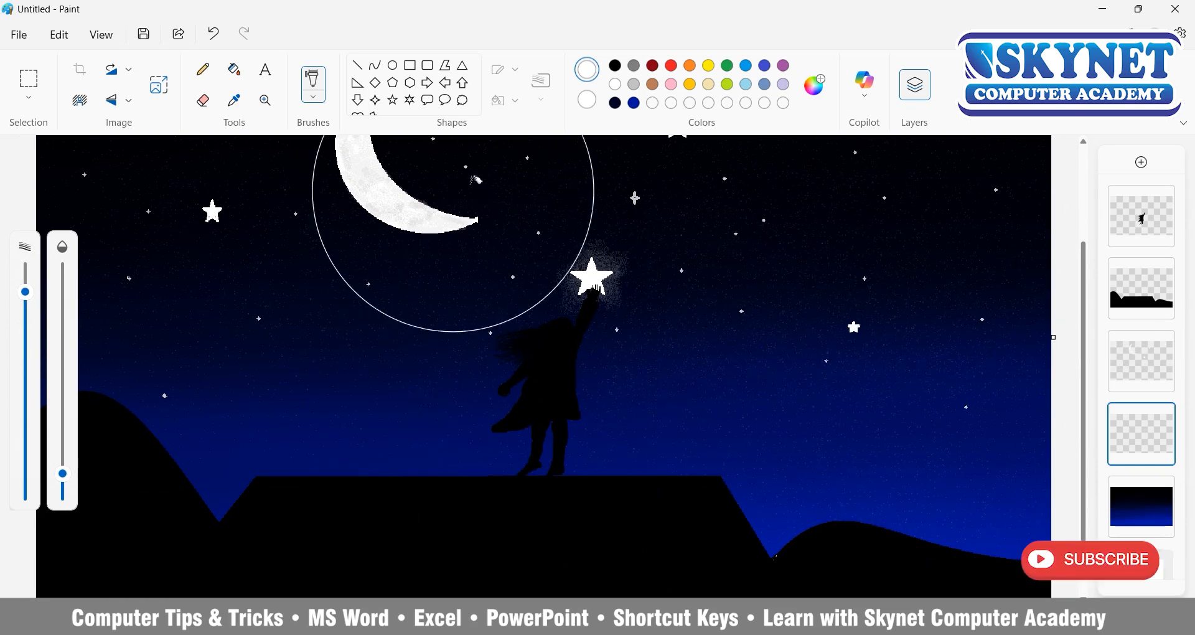
{"action": "scroll", "coordinate": [475, 181], "scroll_direction": "down", "scroll_amount": 1}
{"action": "scroll", "coordinate": [618, 239], "scroll_direction": "down", "scroll_amount": 1}
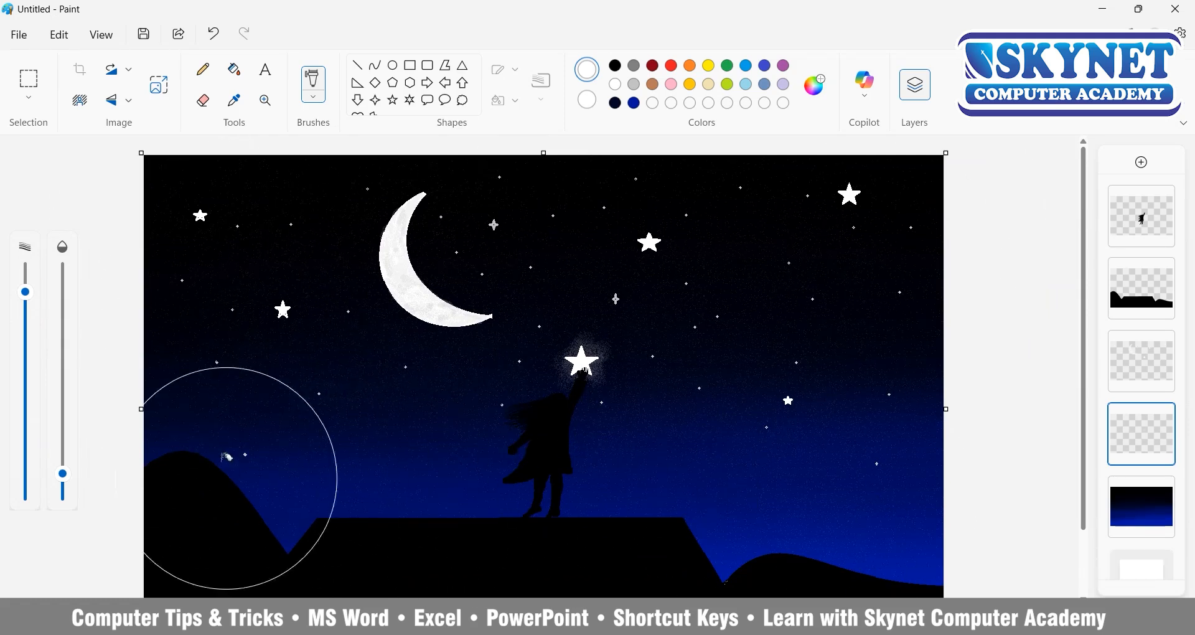
{"action": "left_click_drag", "start_coordinate": [62, 473], "coordinate": [63, 457]}
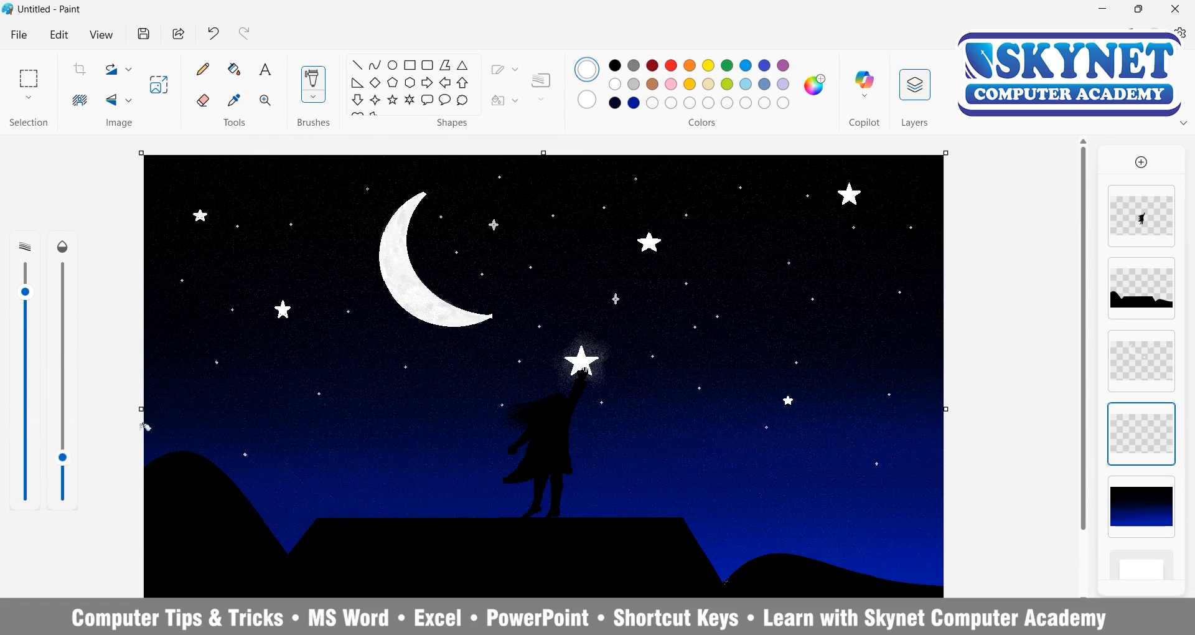
{"action": "left_click_drag", "start_coordinate": [62, 457], "coordinate": [62, 442]}
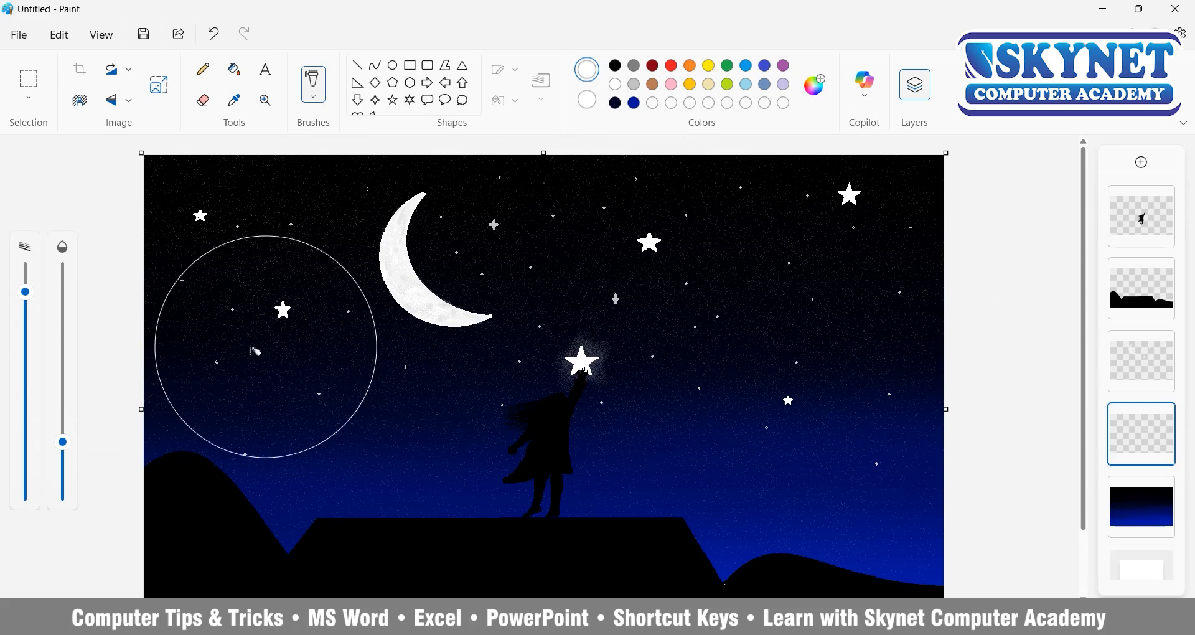
{"action": "scroll", "coordinate": [765, 440], "scroll_direction": "down", "scroll_amount": 1}
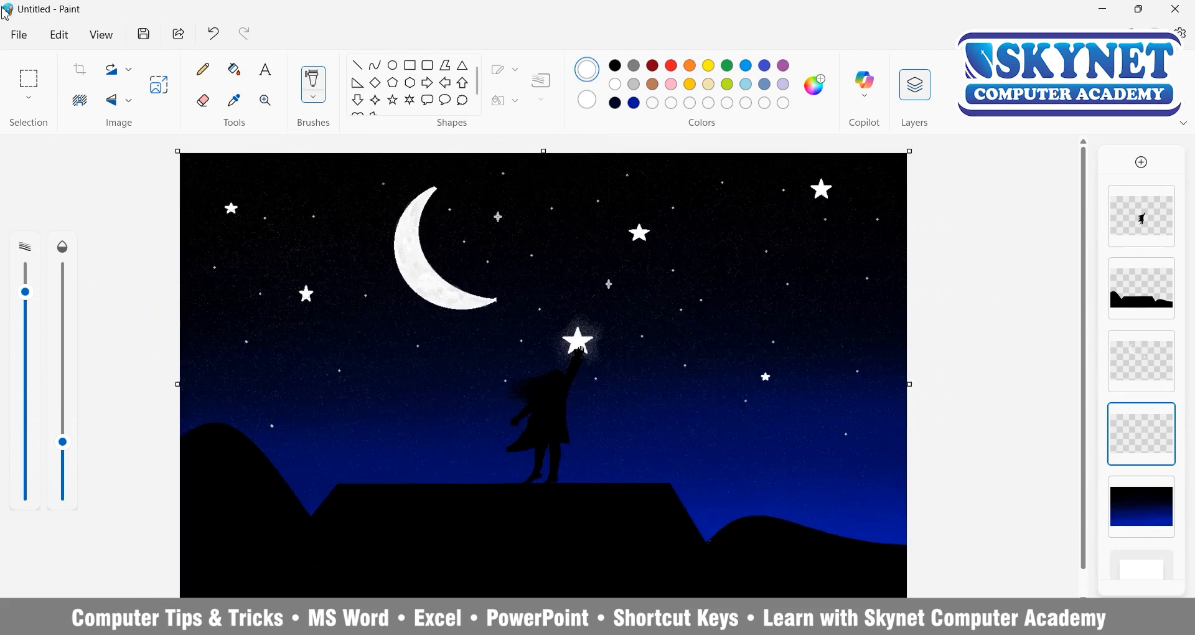
Draw a small black bucket outline beside the girl on the figure's layer, using an oval rim and curved sides
{"action": "left_click", "coordinate": [394, 66]}
{"action": "scroll", "coordinate": [472, 473], "scroll_direction": "up", "scroll_amount": 2}
{"action": "left_click", "coordinate": [1142, 216]}
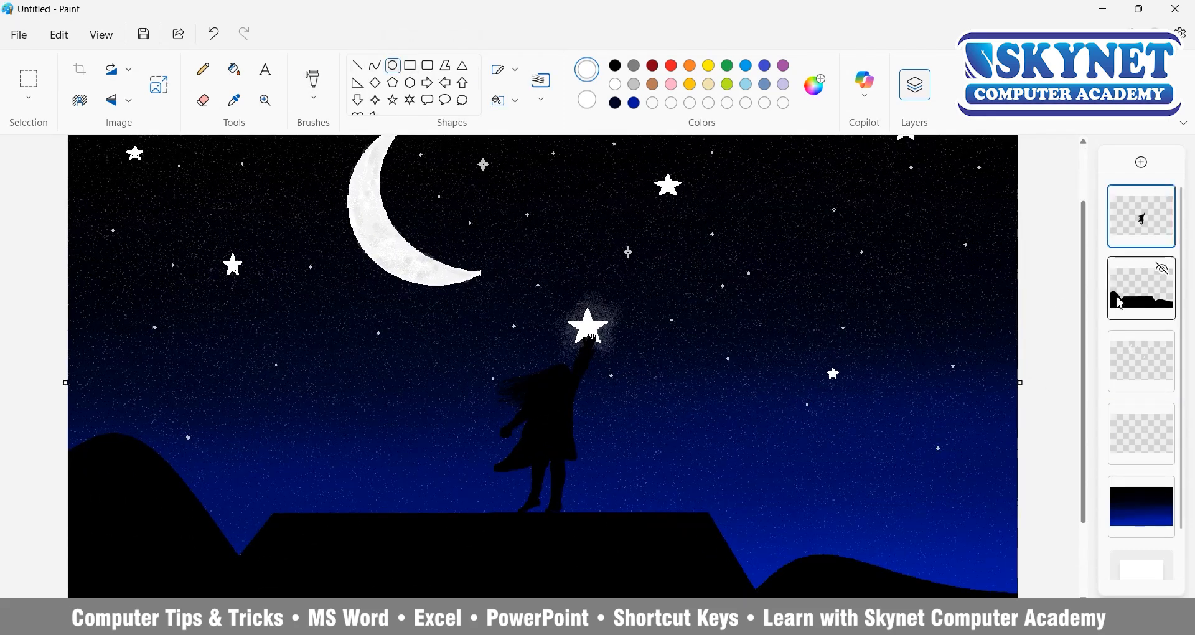
{"action": "left_click_drag", "start_coordinate": [426, 484], "coordinate": [471, 492]}
{"action": "left_click", "coordinate": [1162, 543]}
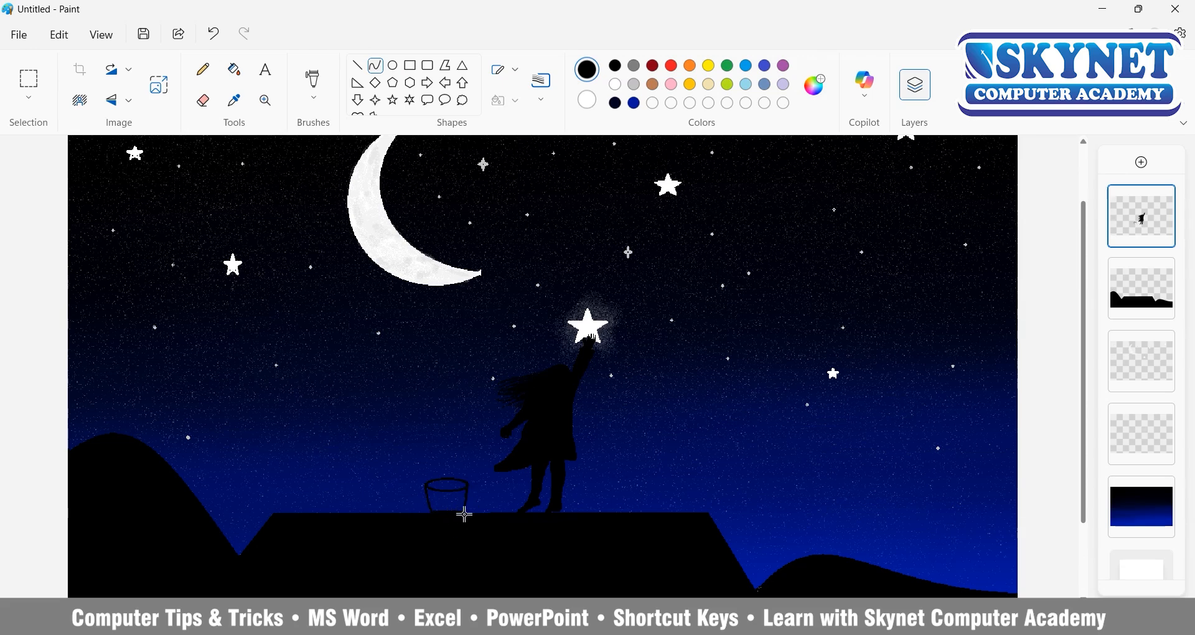
{"action": "left_click_drag", "start_coordinate": [449, 531], "coordinate": [474, 533]}
{"action": "mouse_move", "coordinate": [448, 539]}
{"action": "left_mouse_down"}
{"action": "mouse_move", "coordinate": [451, 520]}
{"action": "mouse_move", "coordinate": [446, 550]}
{"action": "left_mouse_up"}
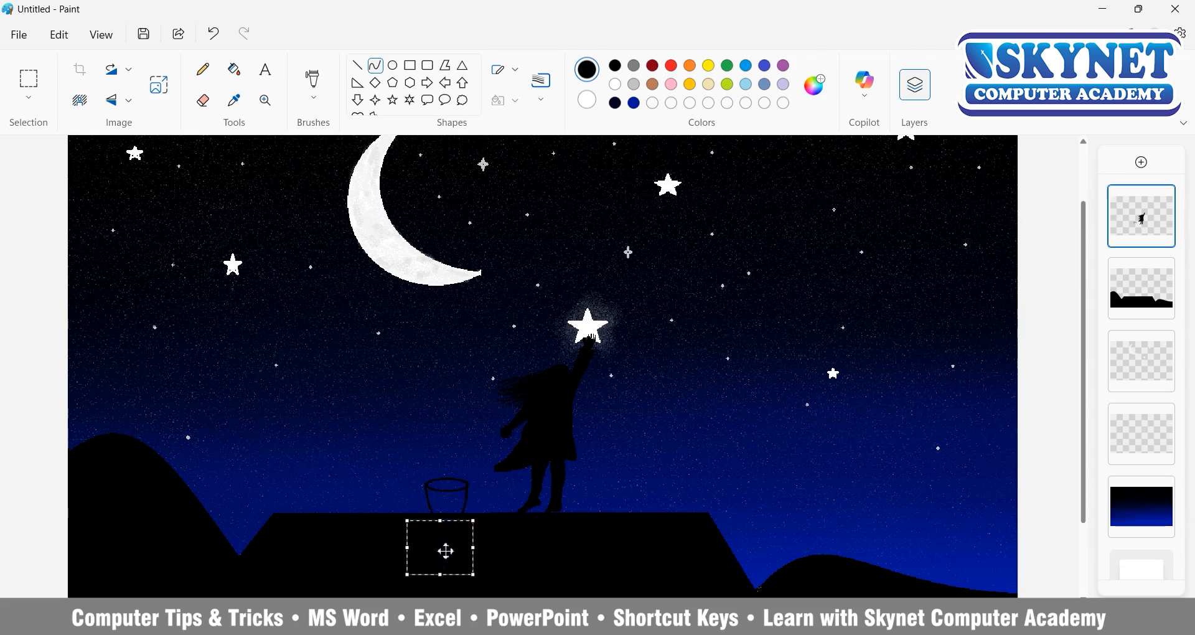
Try to fill the bucket with black
{"action": "left_click", "coordinate": [229, 78]}
{"action": "left_click", "coordinate": [458, 489]}
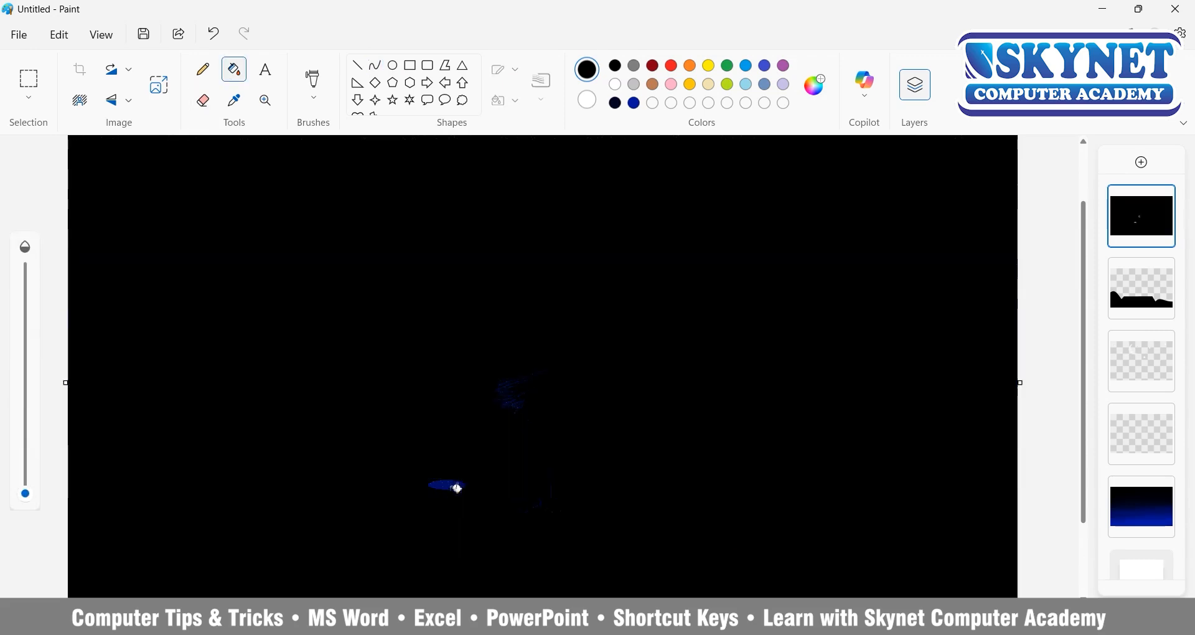
{"action": "right_click", "coordinate": [458, 492]}
{"action": "key", "text": "ctrl+z"}
{"action": "key", "text": "ctrl+z"}
Paint the inside of the bucket solid black with the standard Brush
{"action": "scroll", "coordinate": [457, 497], "scroll_direction": "up", "scroll_amount": 1}
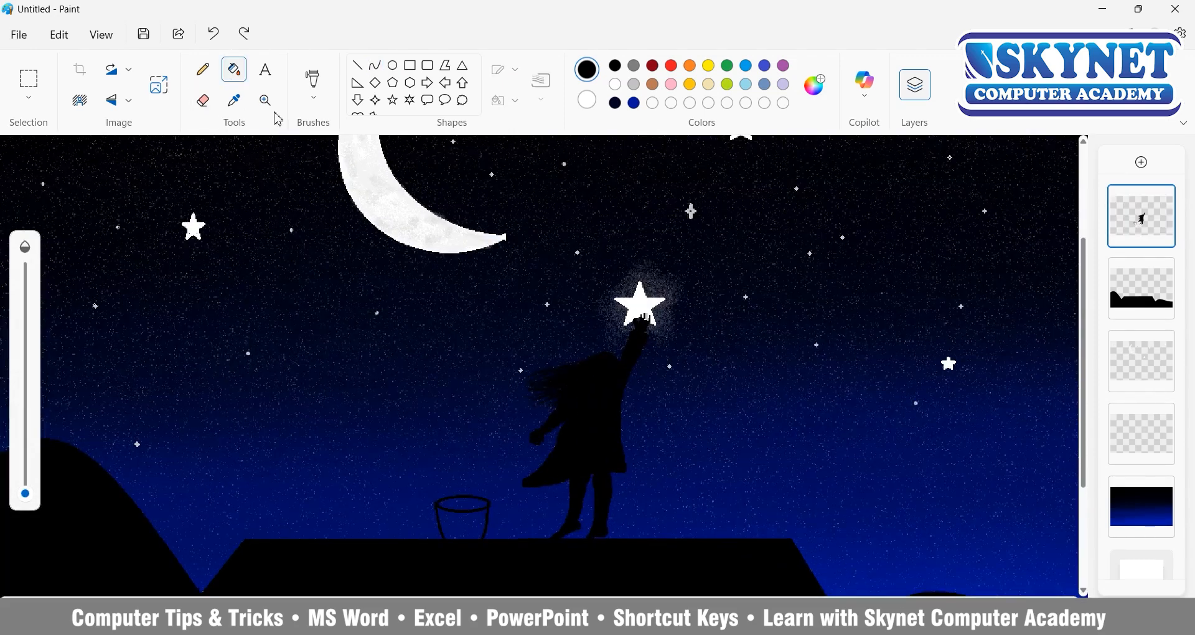
{"action": "left_click", "coordinate": [314, 98]}
{"action": "left_click", "coordinate": [364, 133]}
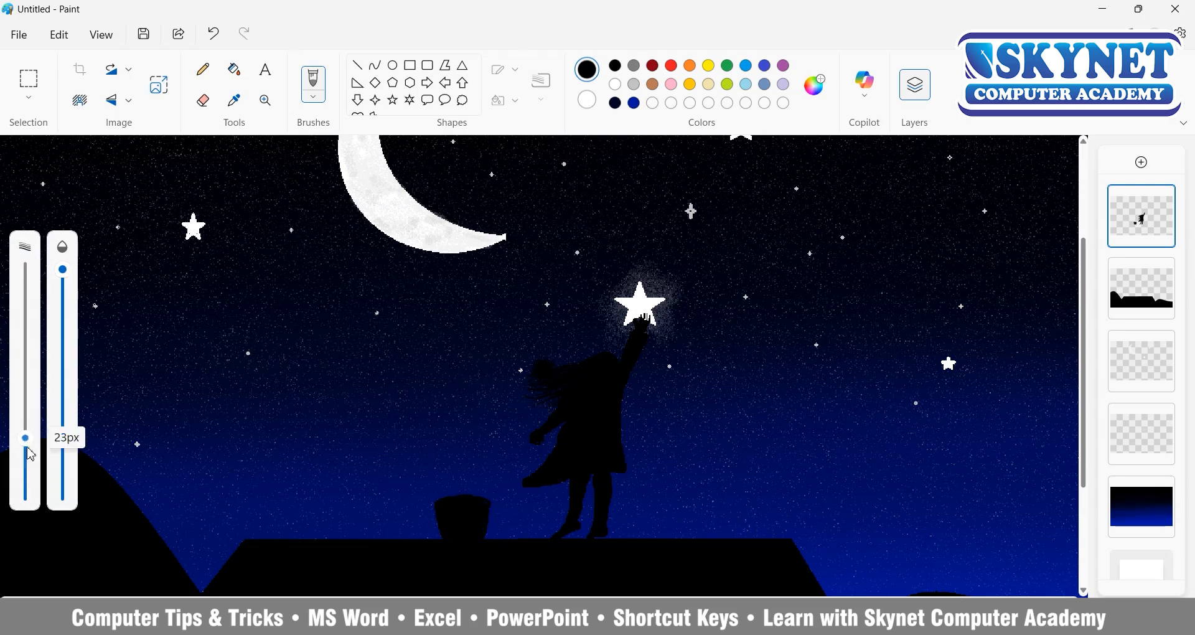
{"action": "left_click_drag", "start_coordinate": [27, 447], "coordinate": [27, 466]}
Spray a white heap over the bucket's top with a small Airbrush, fading it downwards at lower opacity
{"action": "left_click", "coordinate": [314, 98]}
{"action": "left_click", "coordinate": [443, 219]}
{"action": "left_click_drag", "start_coordinate": [61, 416], "coordinate": [62, 310]}
{"action": "mouse_move", "coordinate": [24, 290]}
{"action": "left_mouse_down"}
{"action": "mouse_move", "coordinate": [10, 384]}
{"action": "mouse_move", "coordinate": [25, 485]}
{"action": "left_mouse_up"}
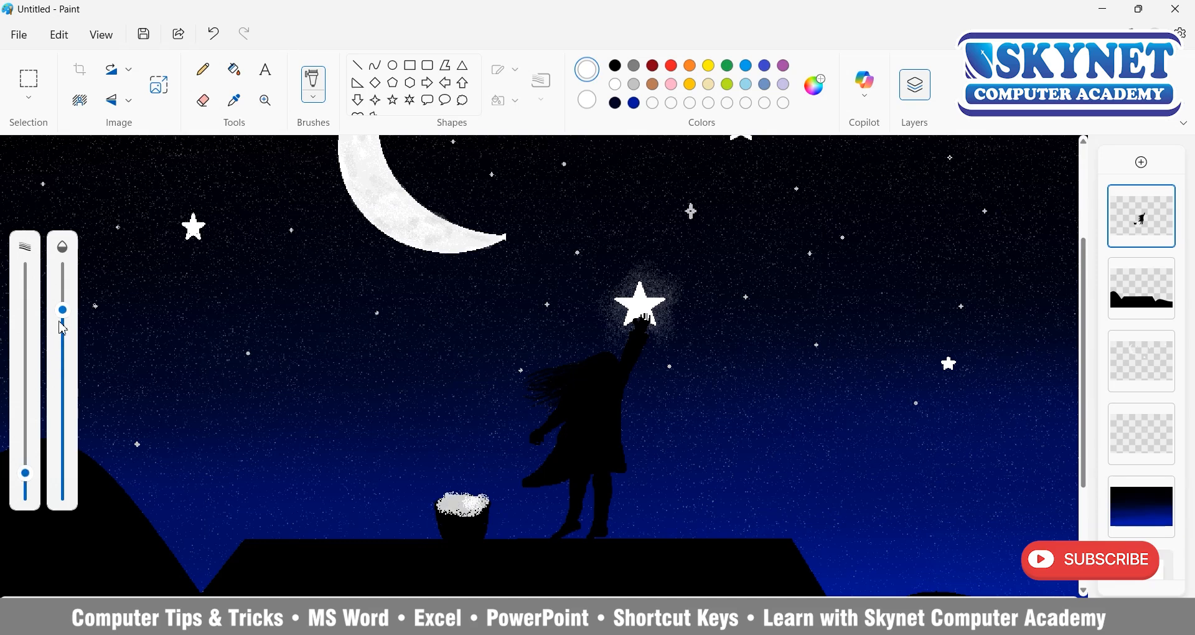
{"action": "left_click_drag", "start_coordinate": [63, 328], "coordinate": [62, 397]}
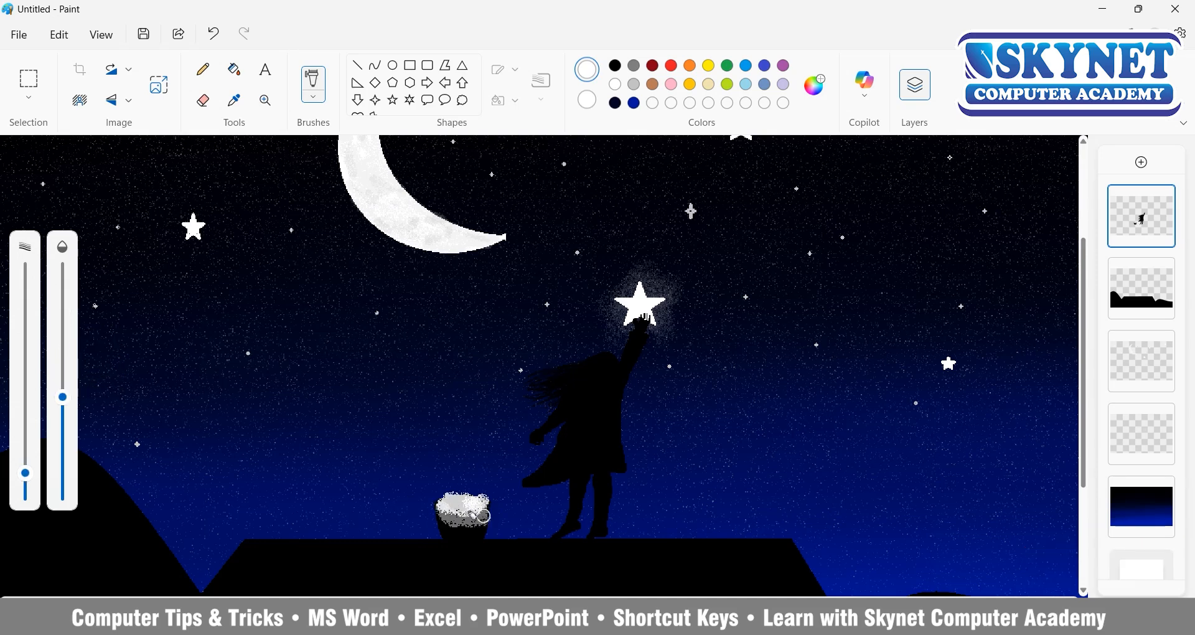
Draw several small filled white stars sticking out of the top of the bucket
{"action": "left_click", "coordinate": [393, 100]}
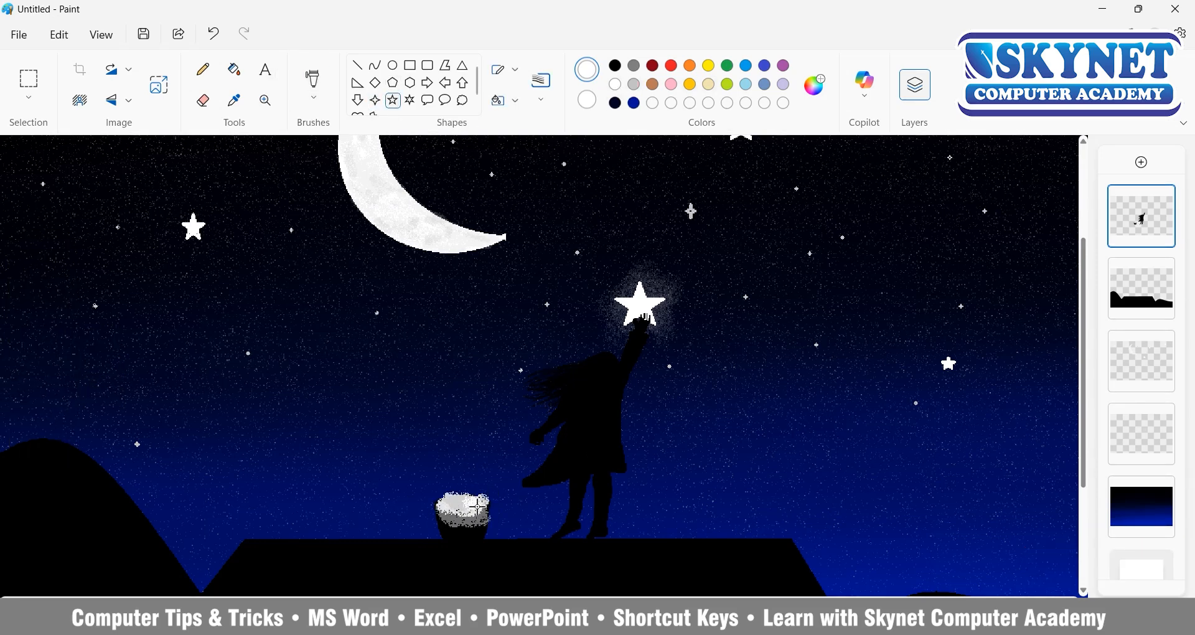
{"action": "left_click", "coordinate": [514, 105]}
{"action": "left_click", "coordinate": [537, 185]}
{"action": "scroll", "coordinate": [451, 515], "scroll_direction": "up", "scroll_amount": 3}
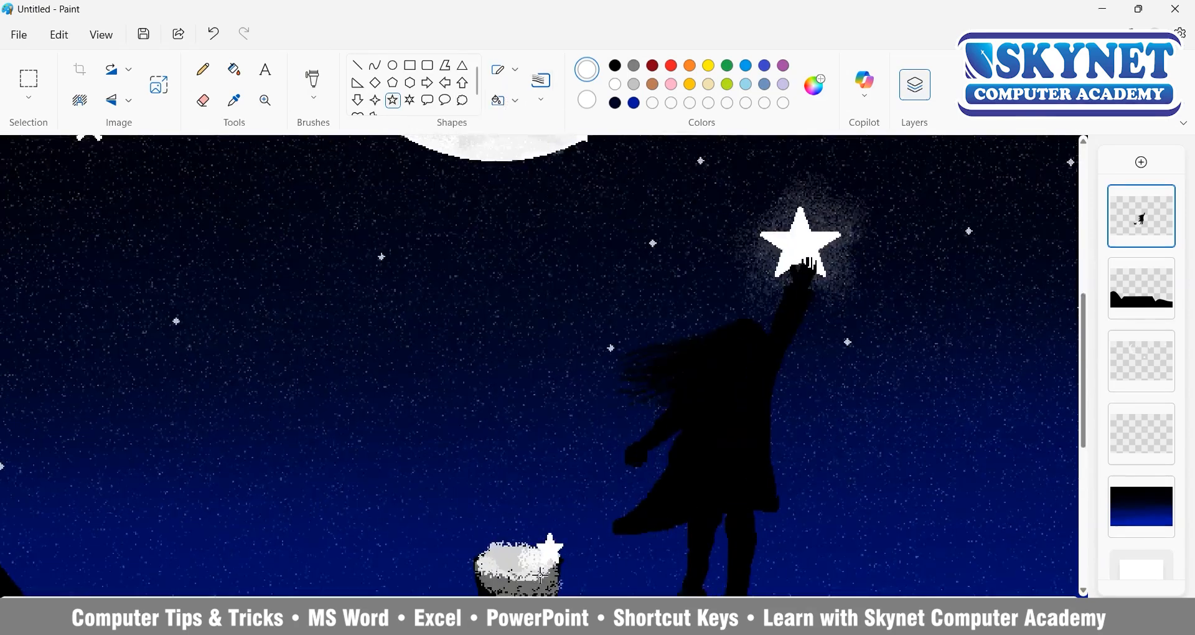
{"action": "left_click_drag", "start_coordinate": [518, 443], "coordinate": [540, 444]}
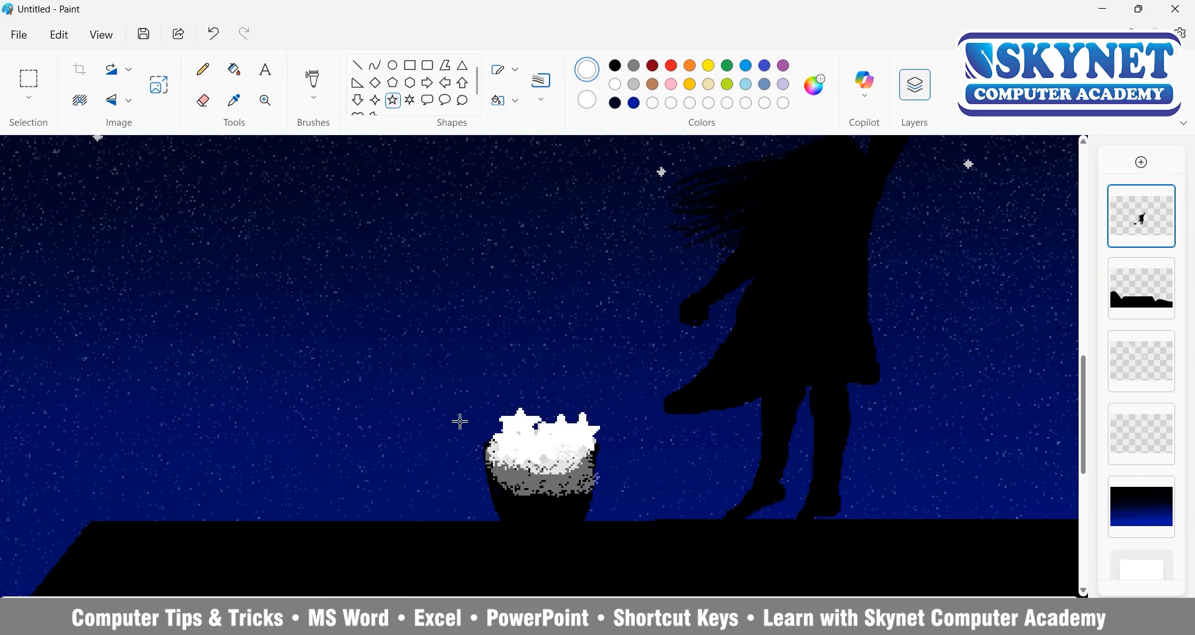
Add a new layer directly beneath the hills layer and choose a larger Natural pencil brush
{"action": "scroll", "coordinate": [460, 421], "scroll_direction": "down", "scroll_amount": 4}
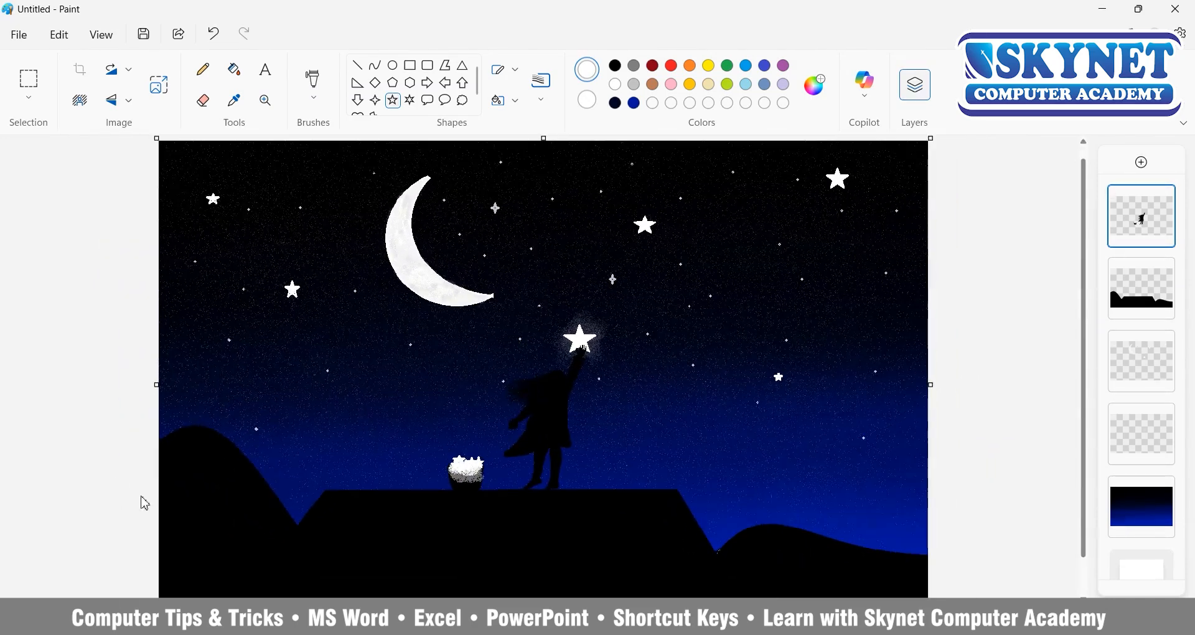
{"action": "left_click", "coordinate": [1142, 162]}
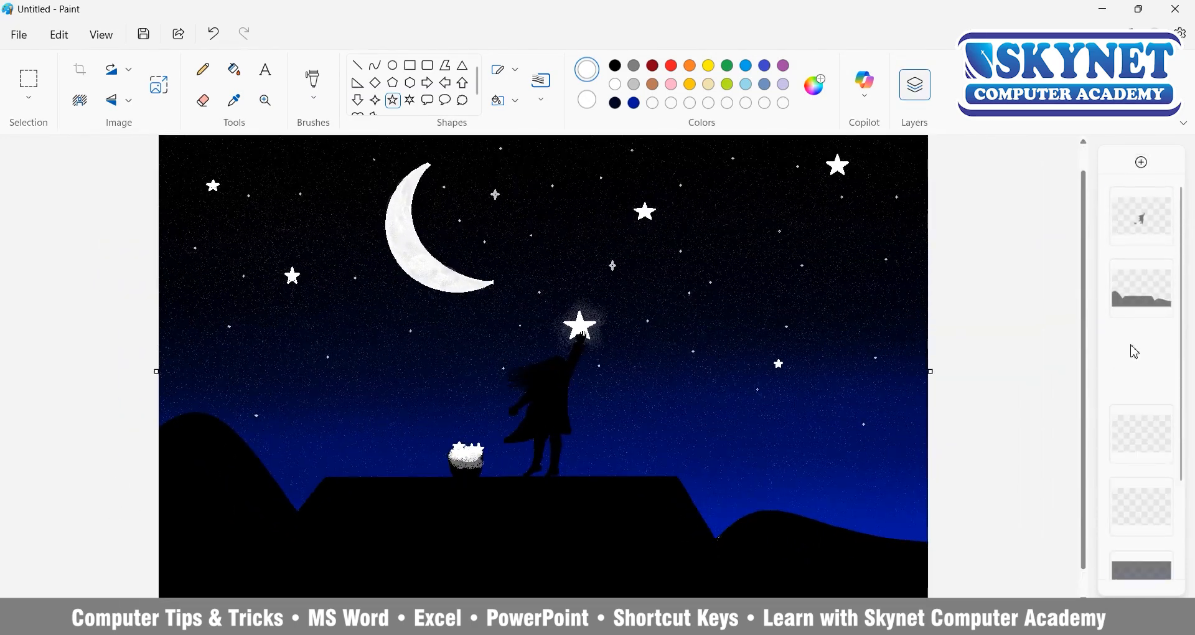
{"action": "left_click", "coordinate": [313, 86]}
{"action": "left_click", "coordinate": [410, 386]}
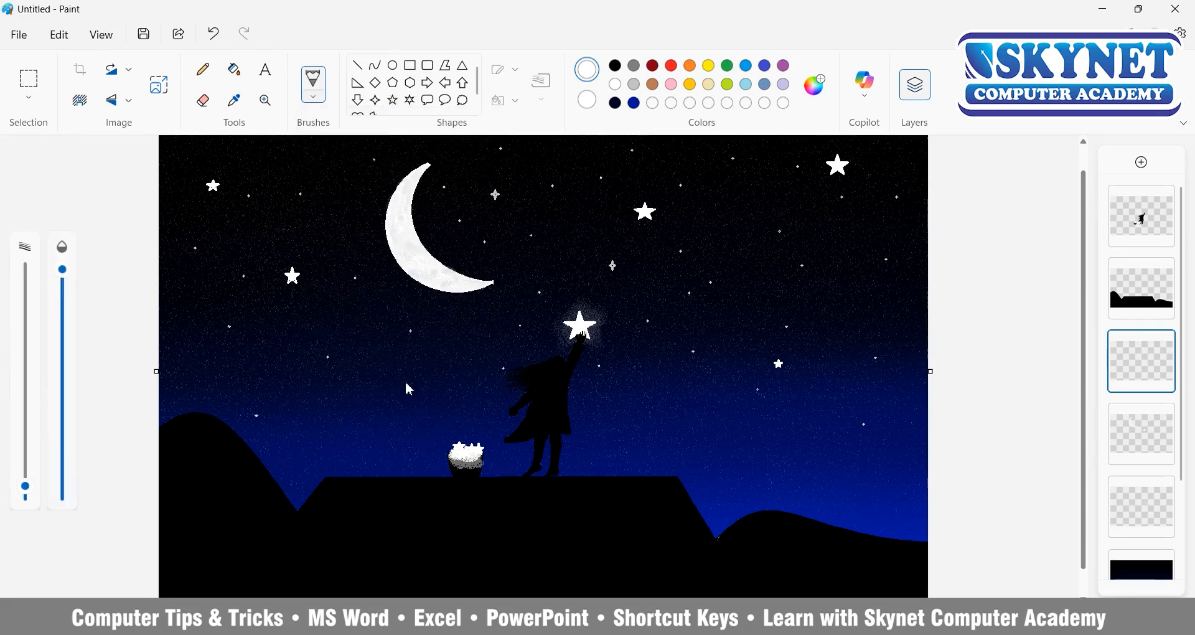
{"action": "left_click_drag", "start_coordinate": [23, 487], "coordinate": [25, 426]}
Try painting a broad textured white band in the sky above the large hill
{"action": "mouse_move", "coordinate": [166, 362]}
{"action": "left_mouse_down"}
{"action": "mouse_move", "coordinate": [229, 363]}
{"action": "mouse_move", "coordinate": [253, 385]}
{"action": "left_mouse_up"}
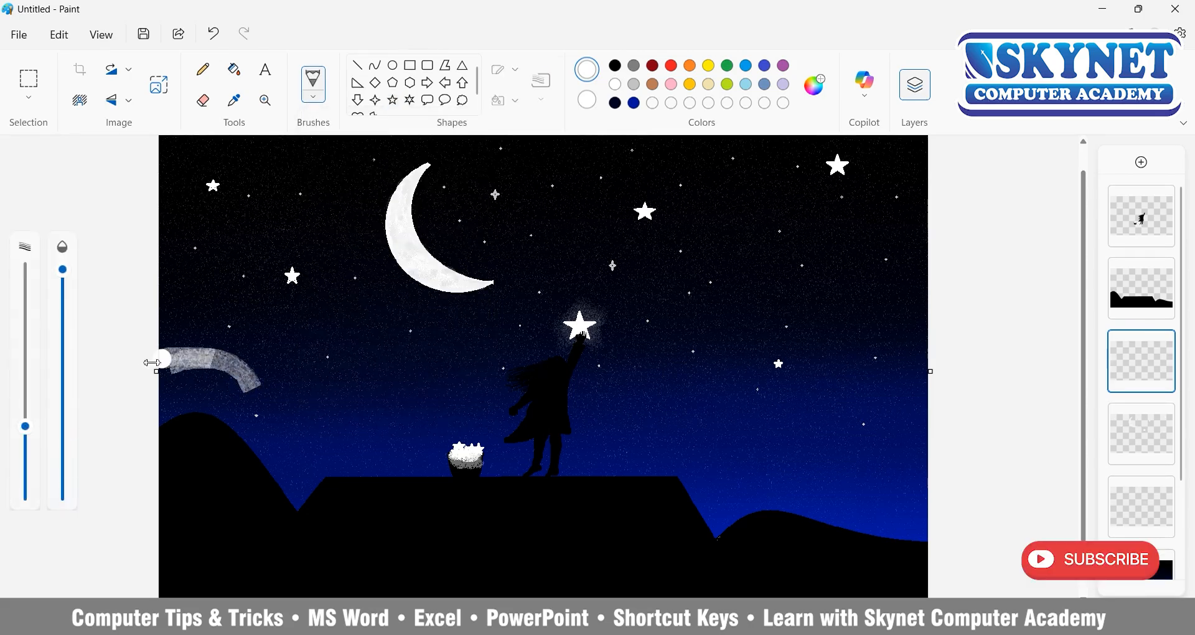
{"action": "key", "text": "ctrl+z"}
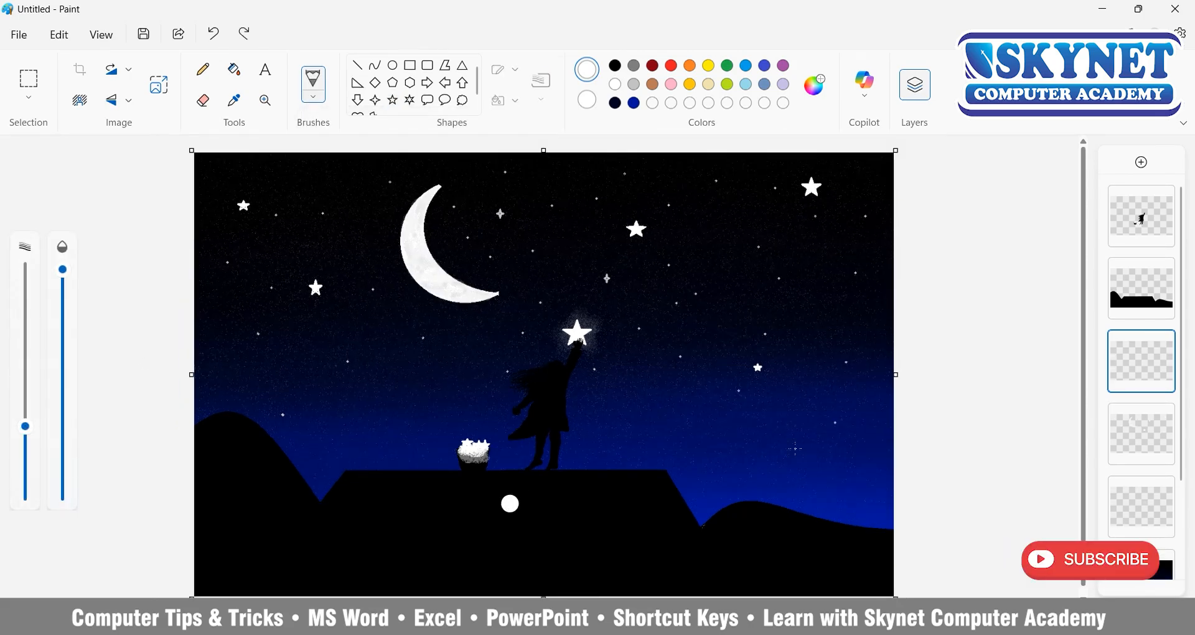